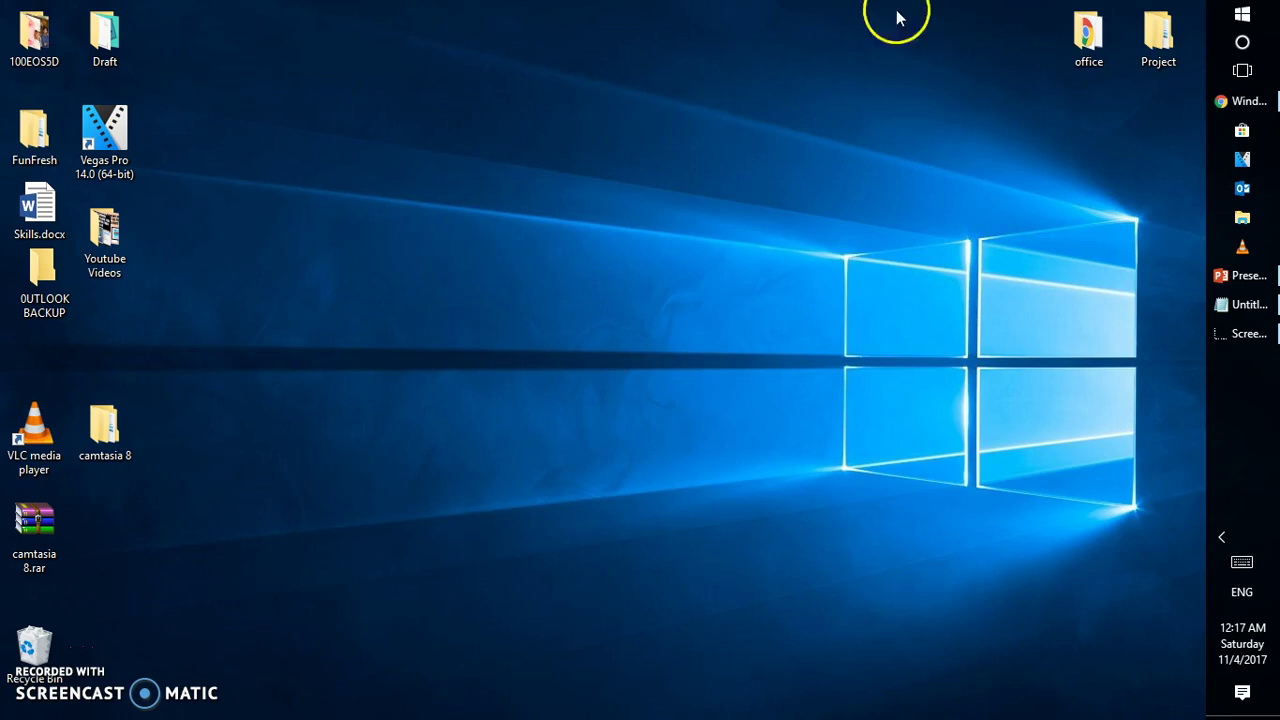
Search Windows Settings for "region" and open the additional date, time, & regional settings from Region & language
{"action": "left_click", "coordinate": [1243, 18]}
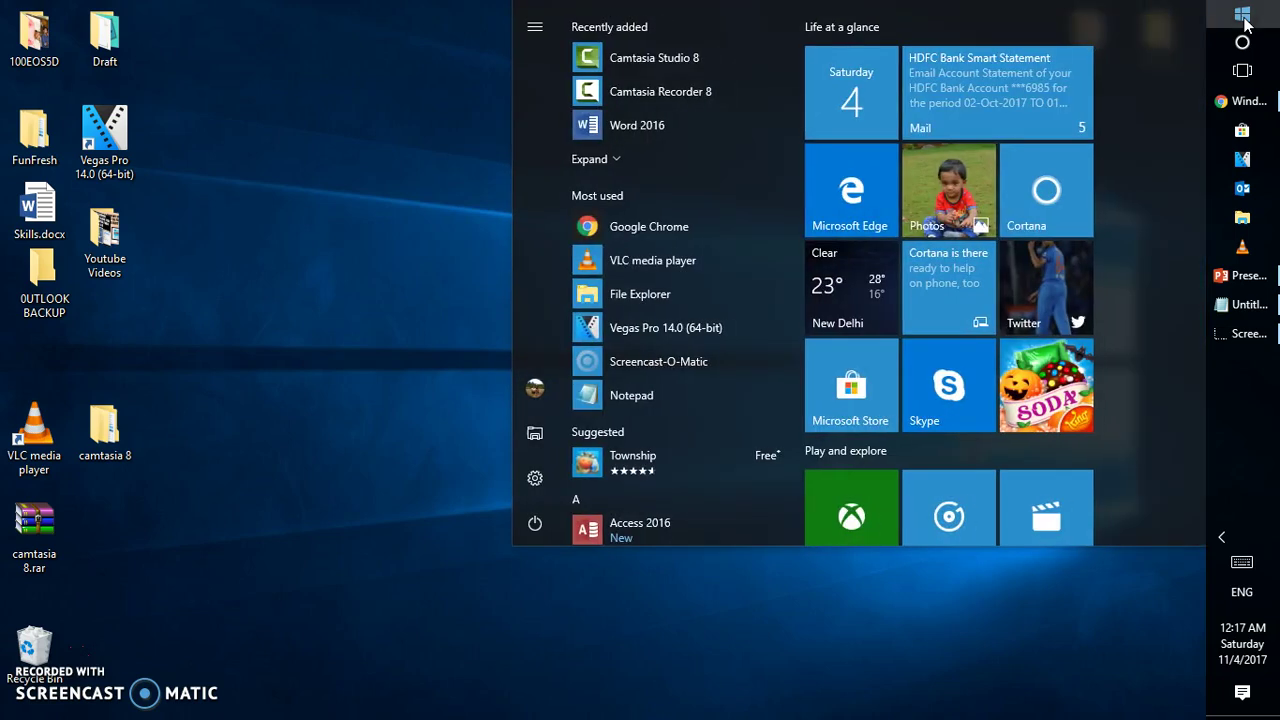
{"action": "left_click", "coordinate": [535, 478]}
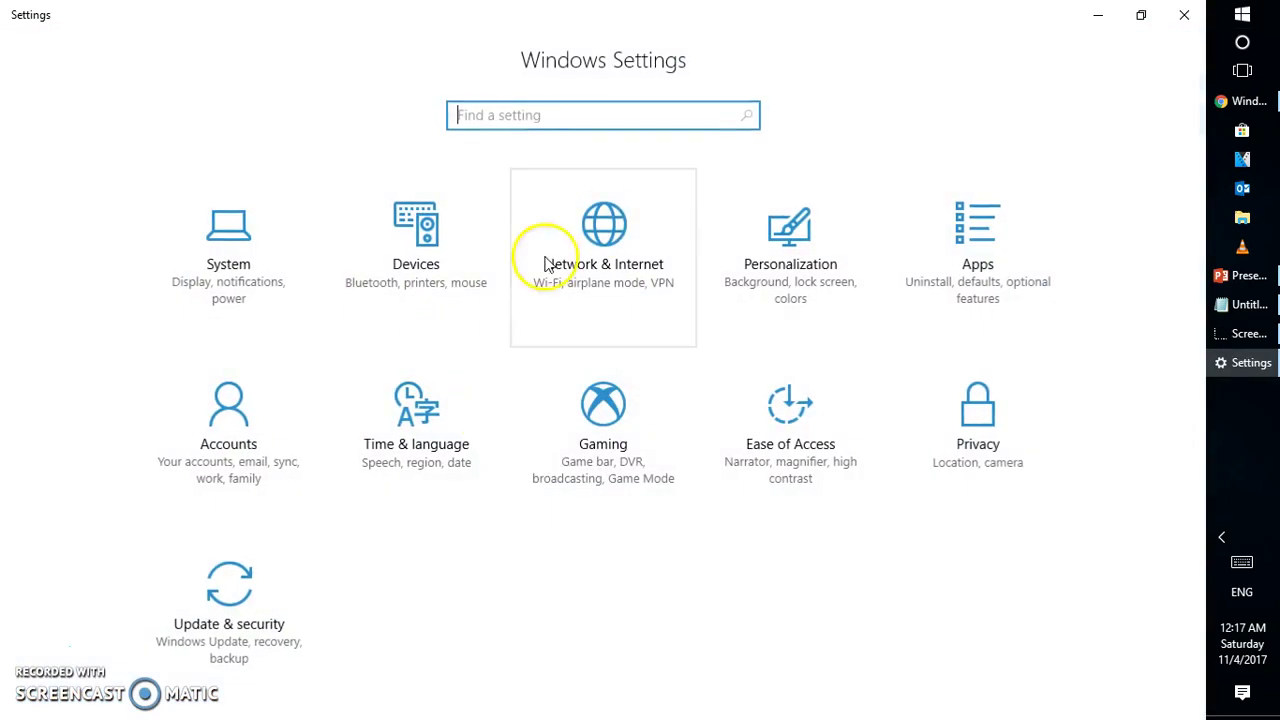
{"action": "type", "text": "region"}
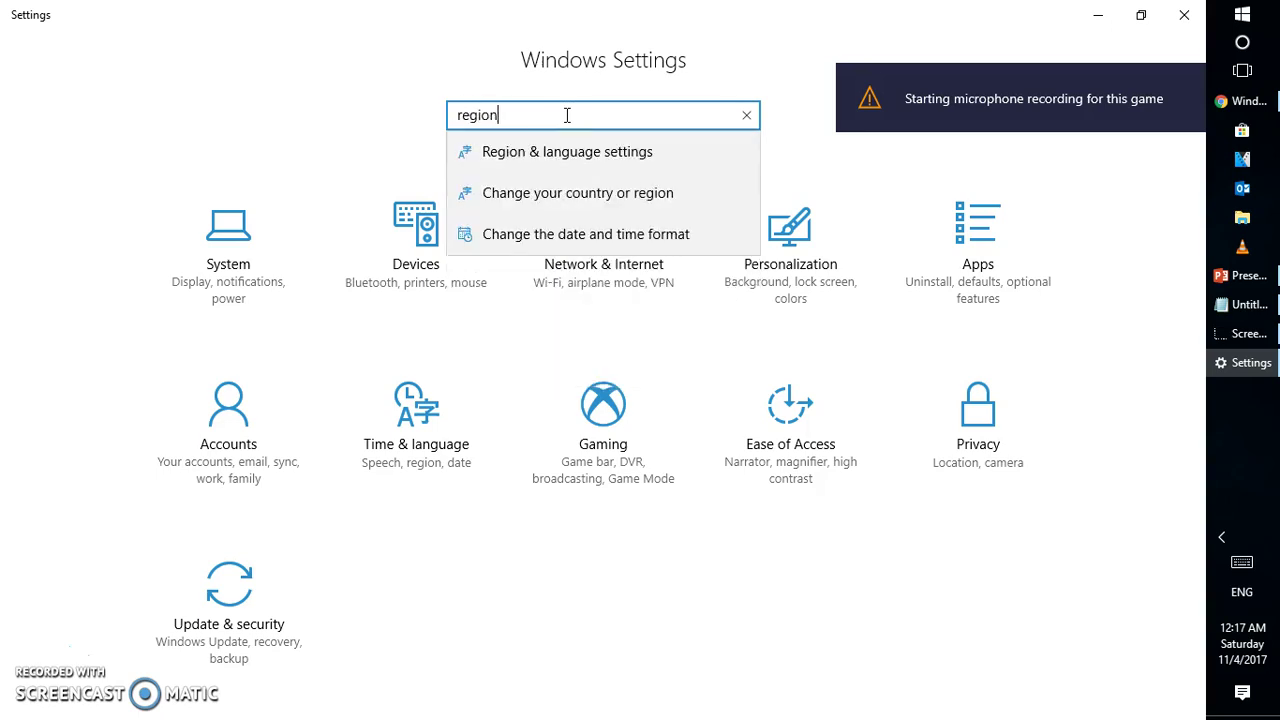
{"action": "left_click", "coordinate": [563, 165]}
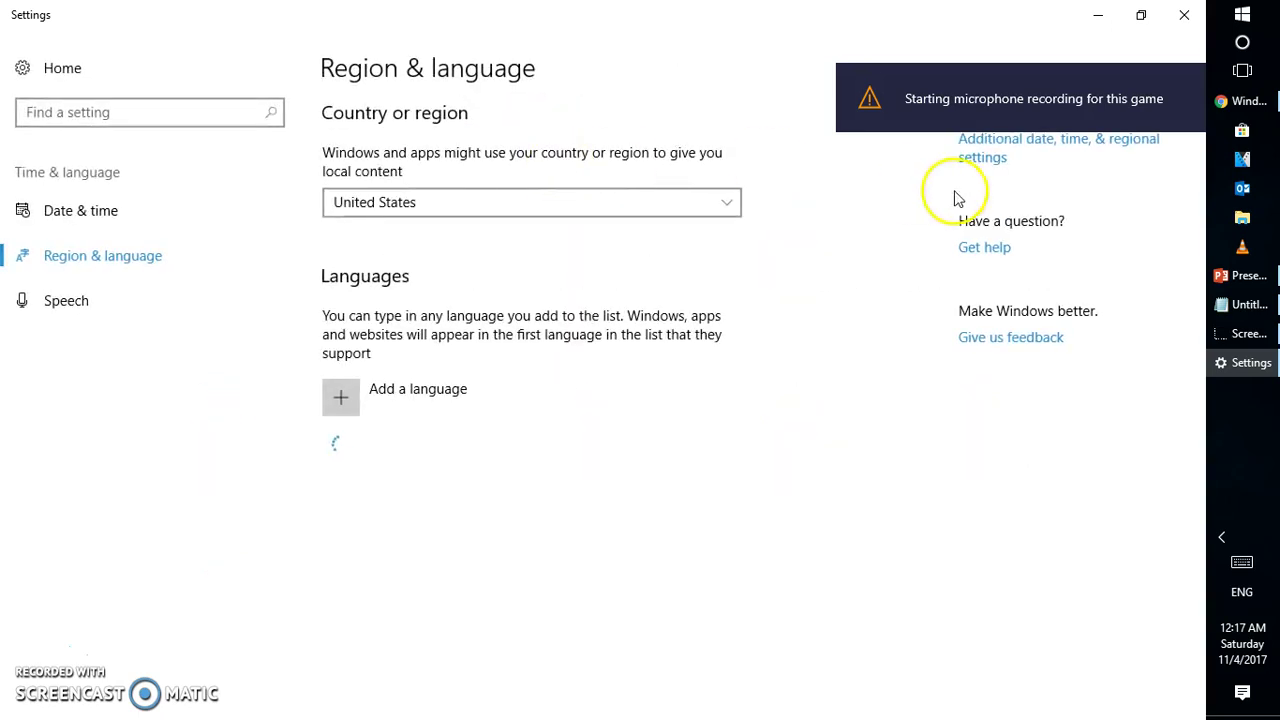
{"action": "left_click", "coordinate": [1194, 80]}
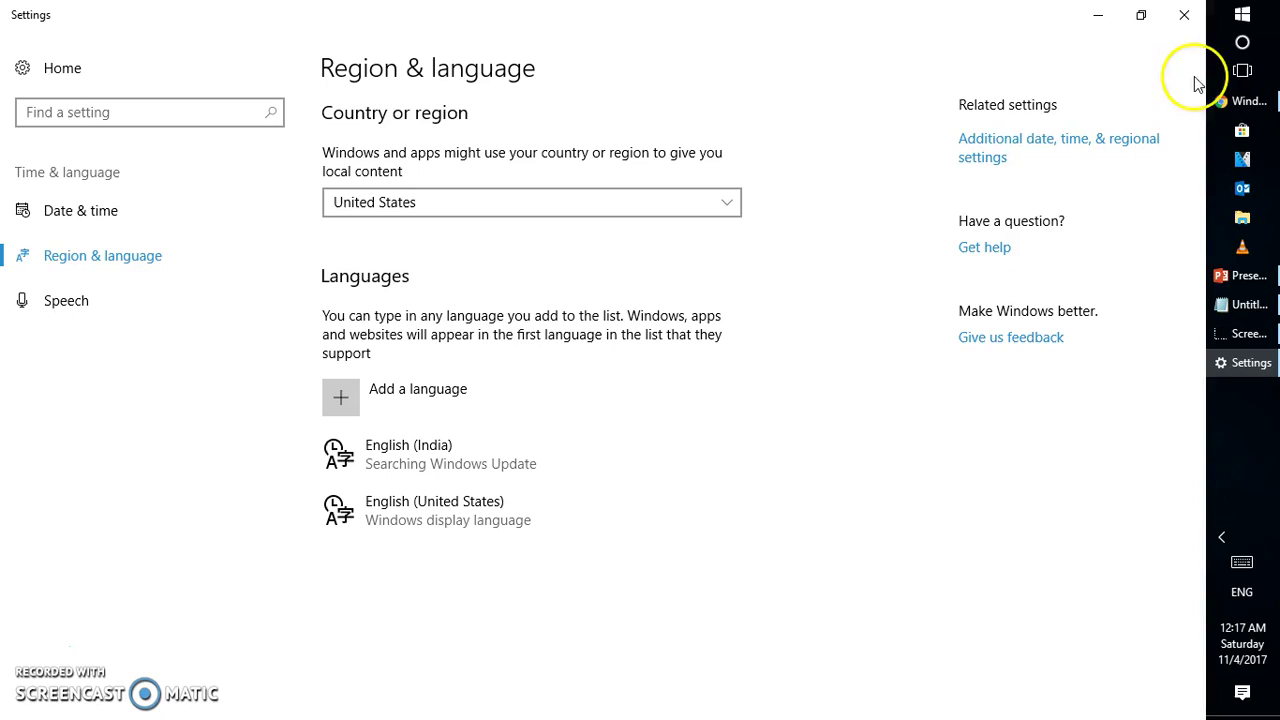
{"action": "left_click", "coordinate": [1026, 149]}
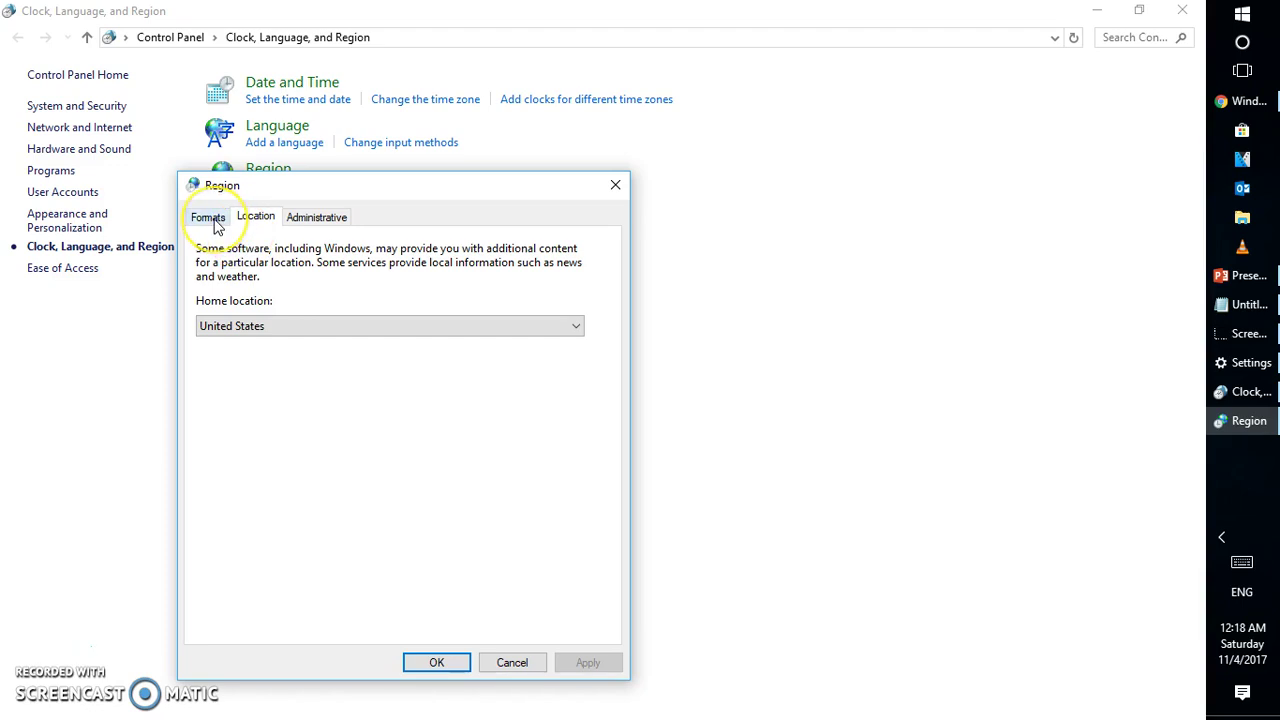
Set the regional format to English (United States) in the Region dialog
{"action": "left_click", "coordinate": [213, 223]}
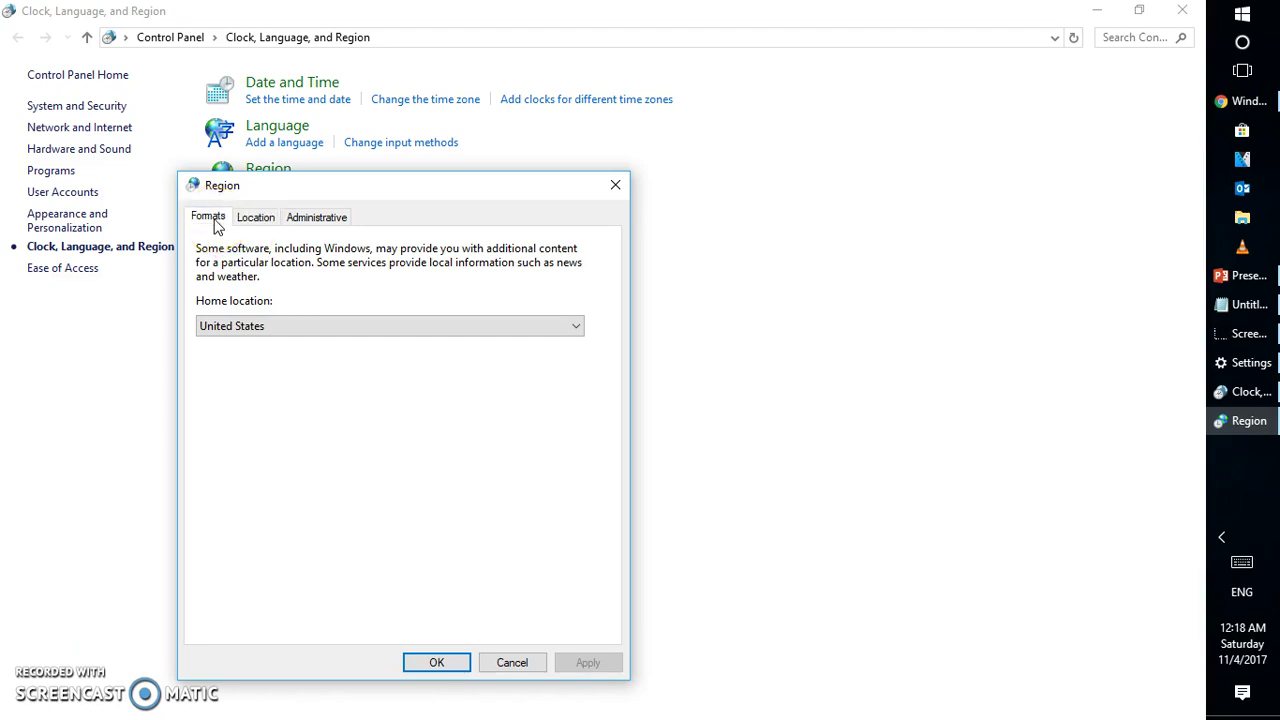
{"action": "left_click", "coordinate": [320, 267]}
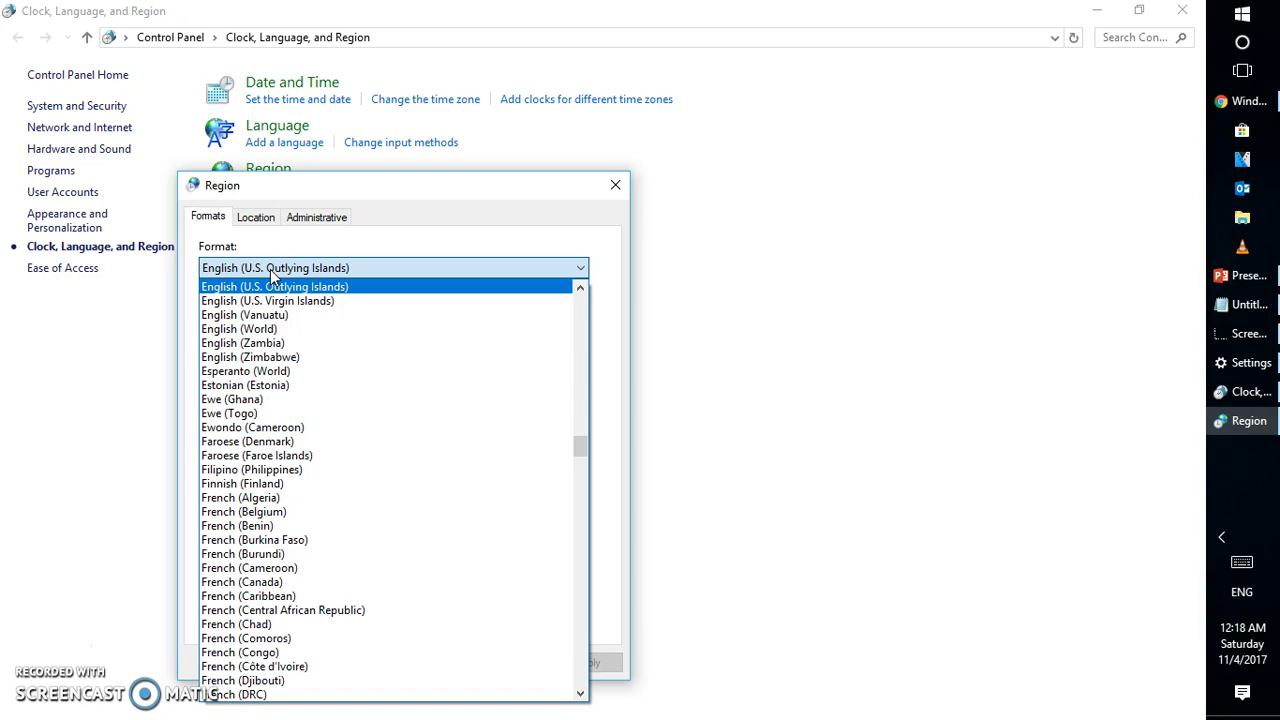
{"action": "left_click", "coordinate": [255, 218]}
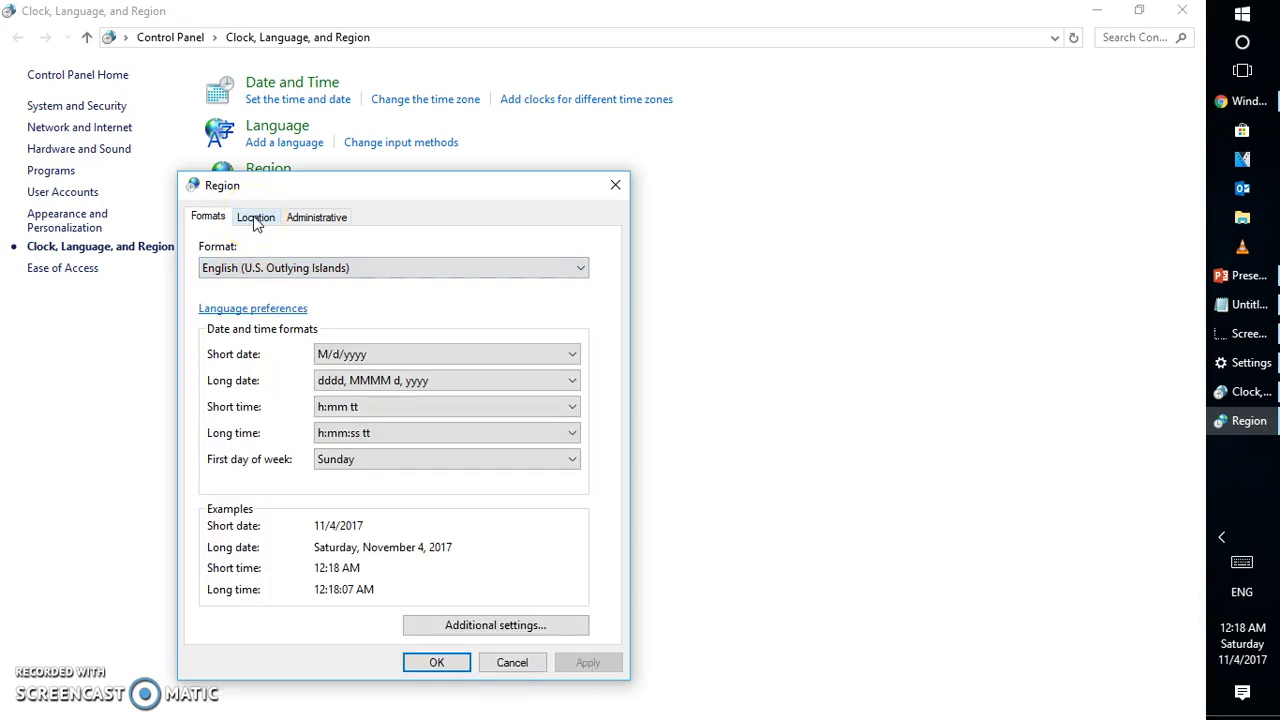
{"action": "left_click", "coordinate": [305, 268]}
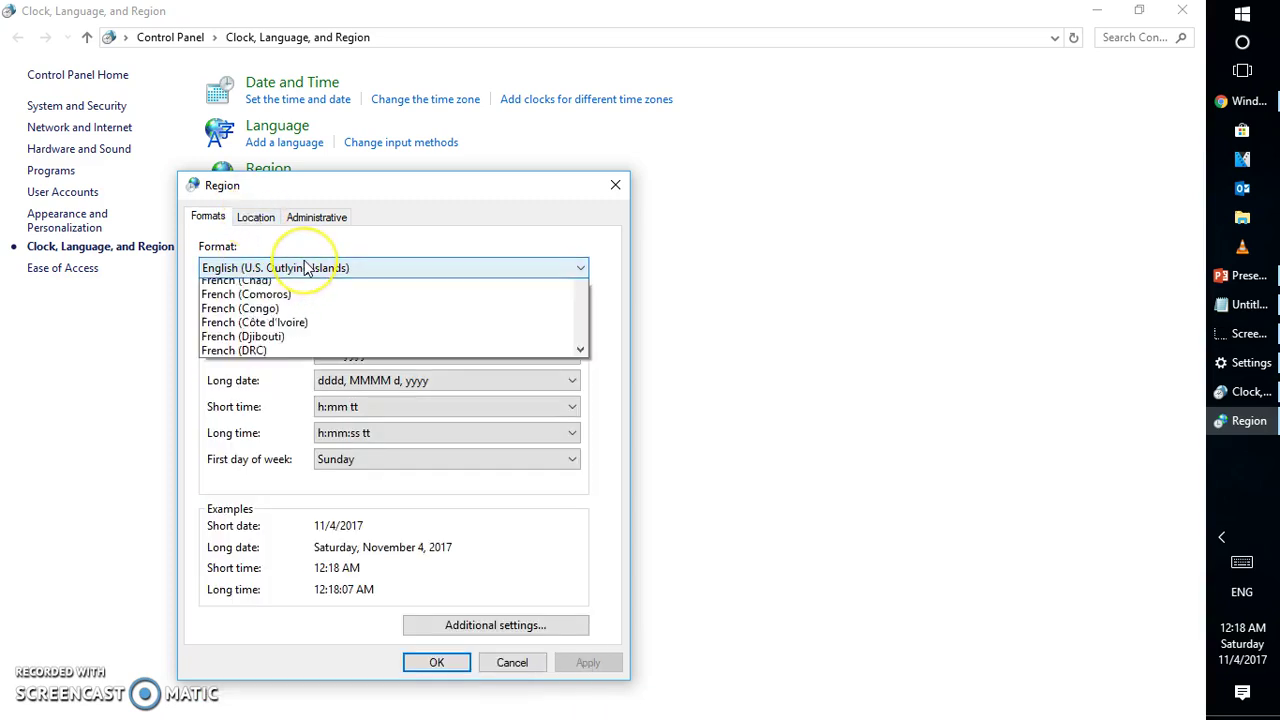
{"action": "left_click", "coordinate": [580, 288]}
{"action": "left_click", "coordinate": [580, 288]}
{"action": "left_click", "coordinate": [580, 288]}
{"action": "left_click", "coordinate": [278, 314]}
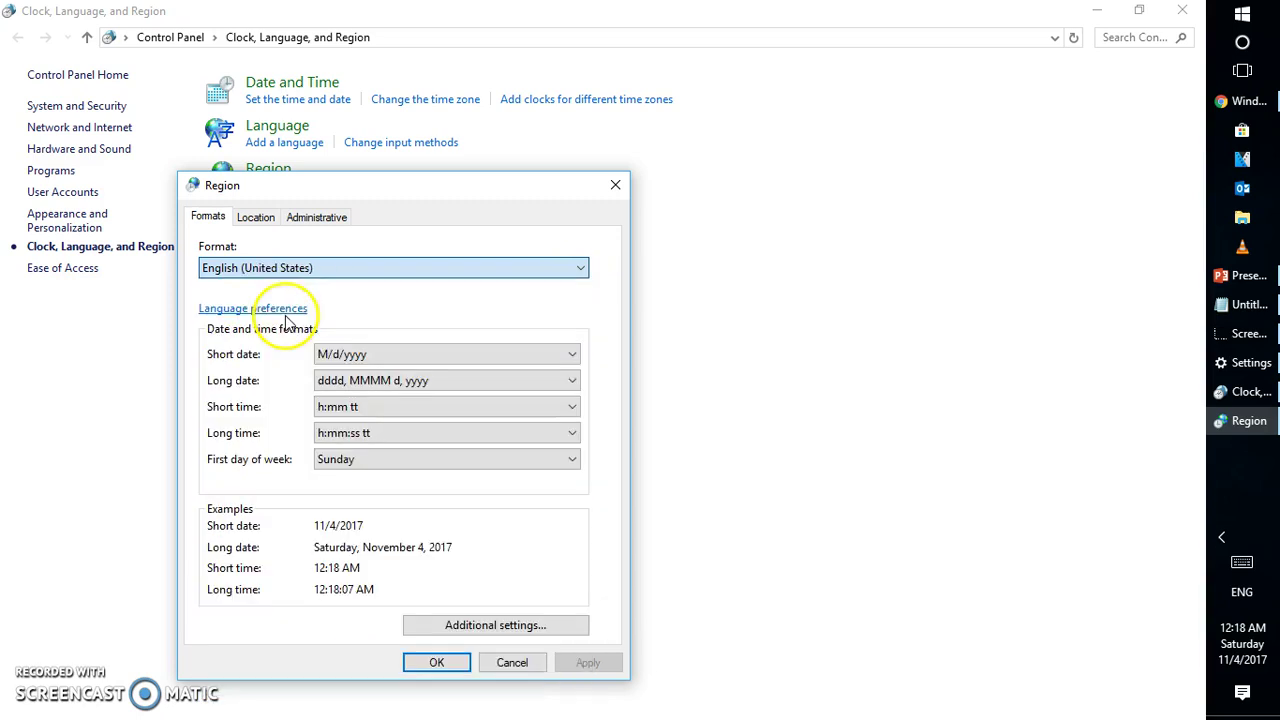
Set the home location to United States, then apply the Region settings and close the dialog
{"action": "left_click", "coordinate": [258, 219]}
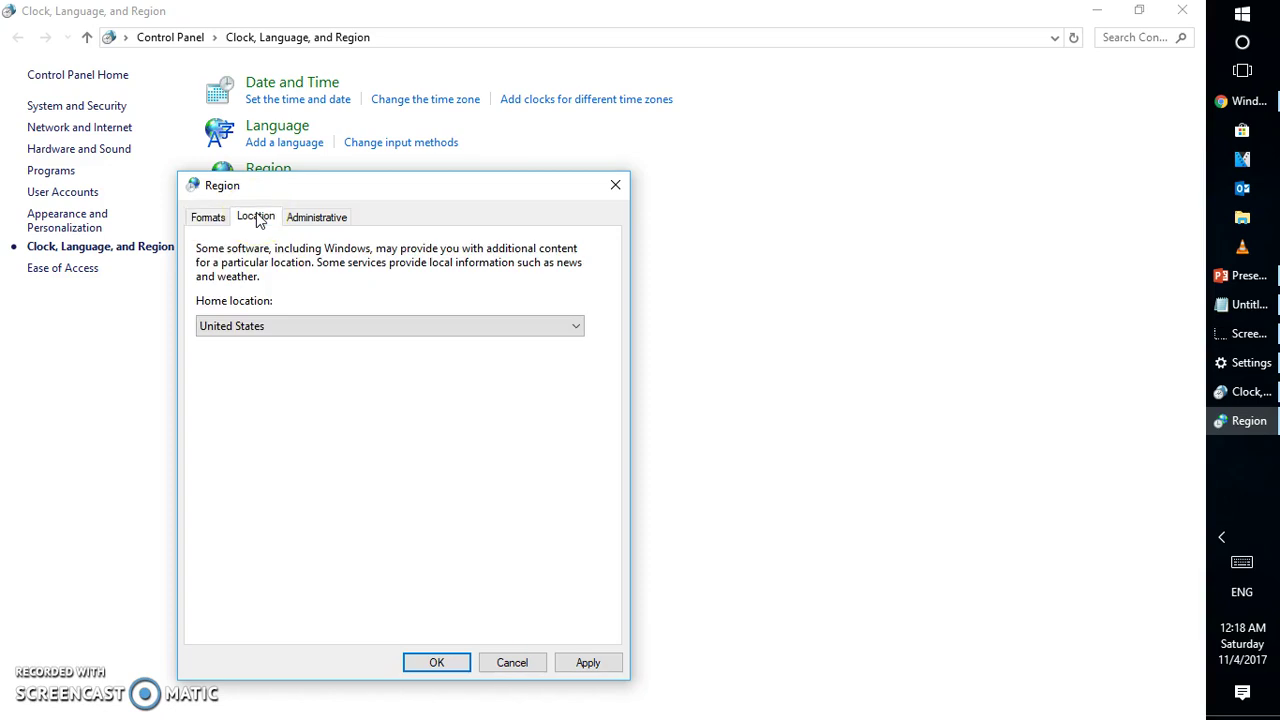
{"action": "left_click", "coordinate": [251, 325]}
{"action": "left_click", "coordinate": [248, 275]}
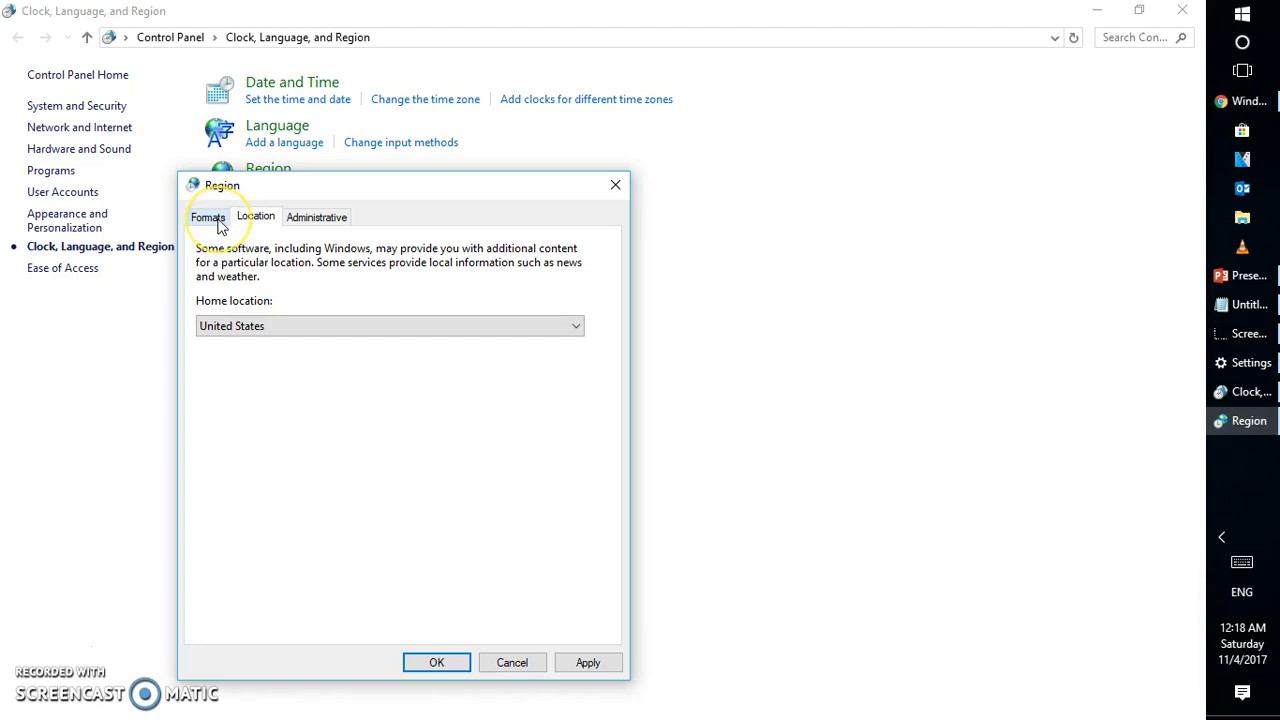
{"action": "left_click", "coordinate": [292, 330]}
{"action": "left_click", "coordinate": [256, 283]}
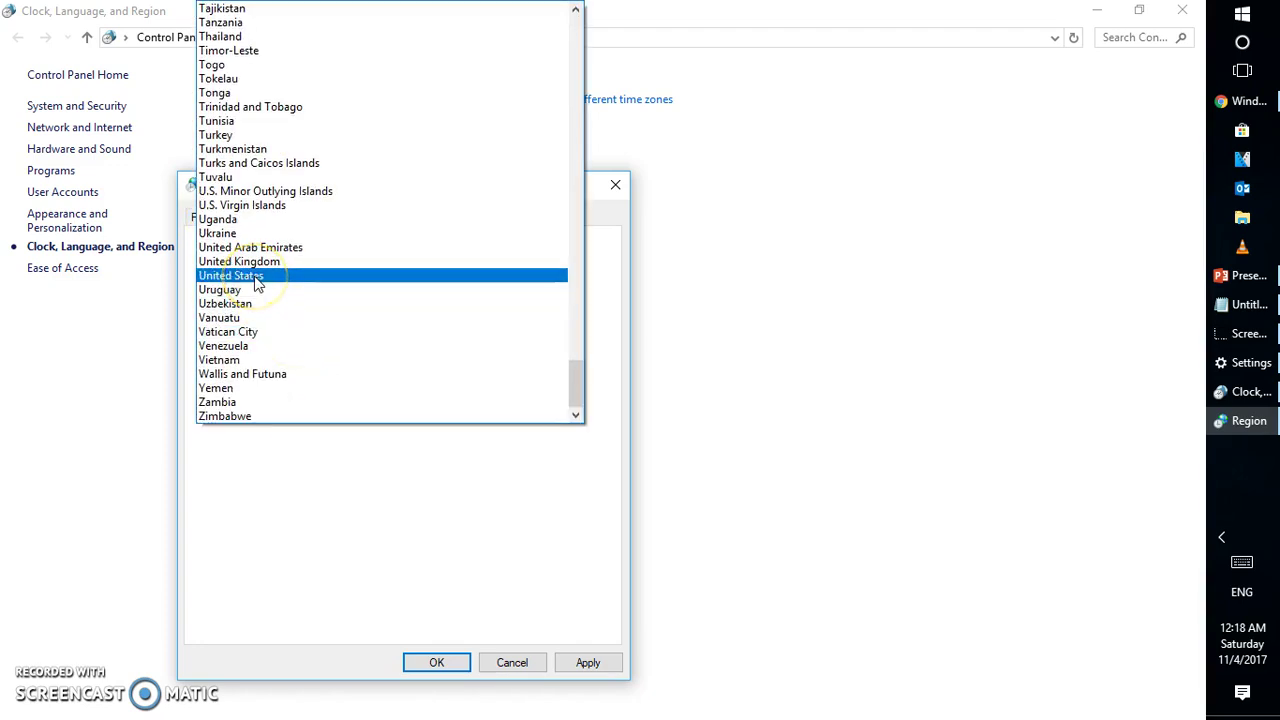
{"action": "left_click", "coordinate": [209, 221]}
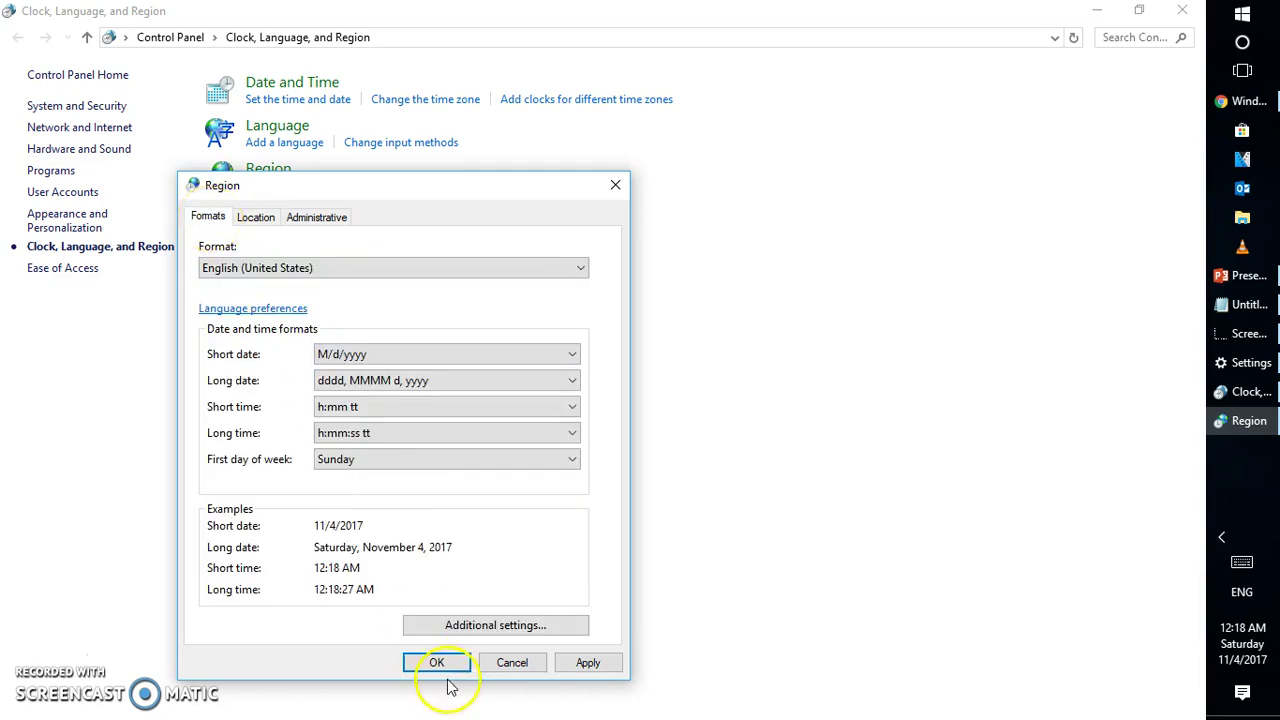
{"action": "left_click", "coordinate": [588, 662]}
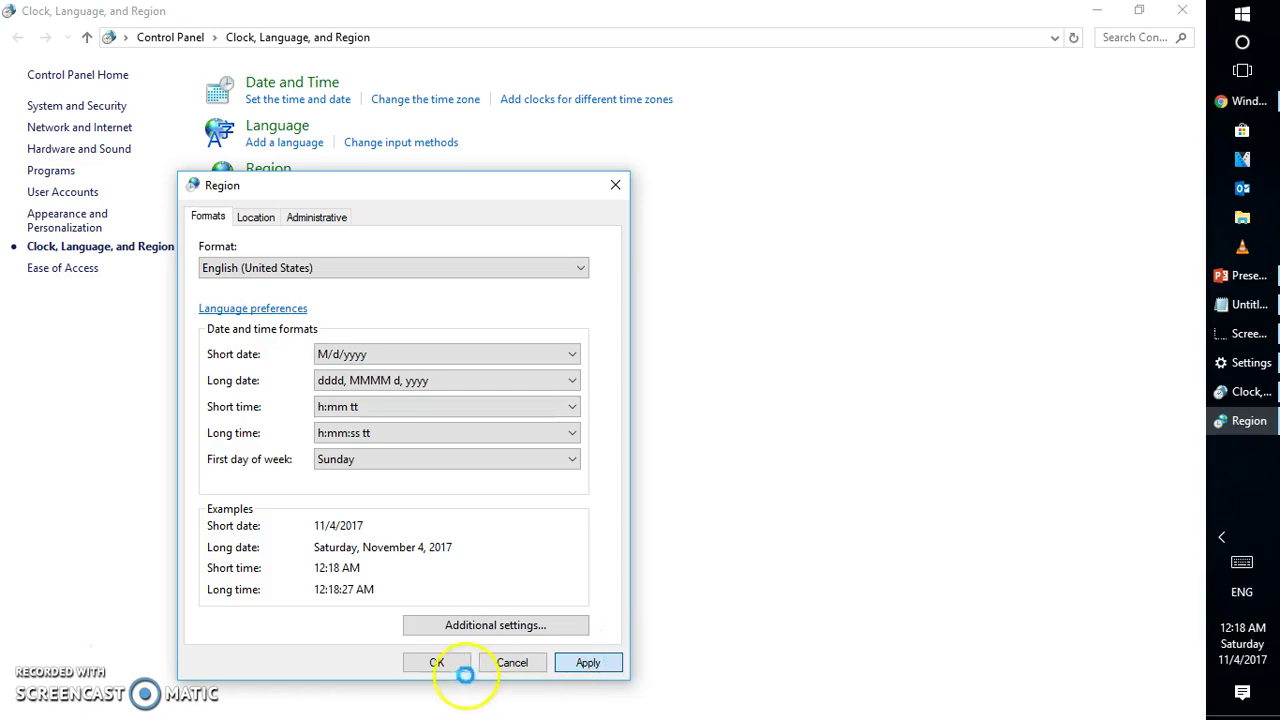
{"action": "left_click", "coordinate": [449, 663]}
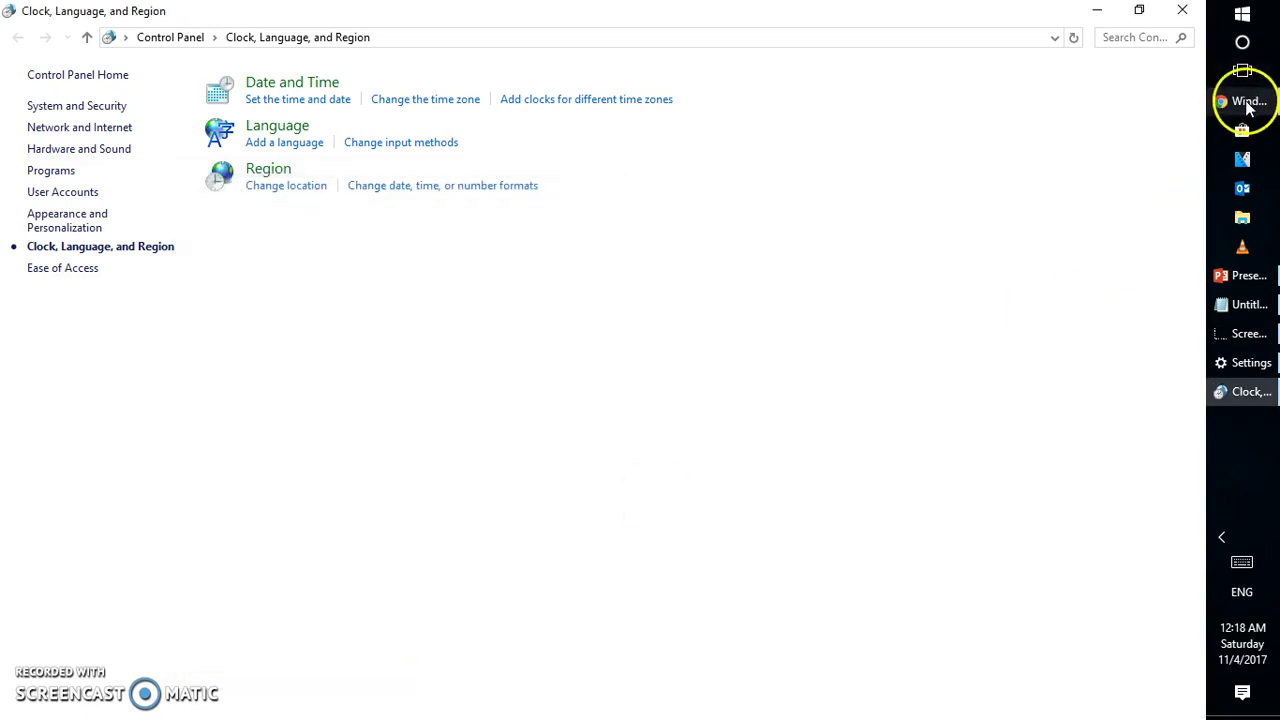
Open Microsoft Store to check whether it loads, then close it and the Clock, Language, and Region window
{"action": "left_click", "coordinate": [1243, 130]}
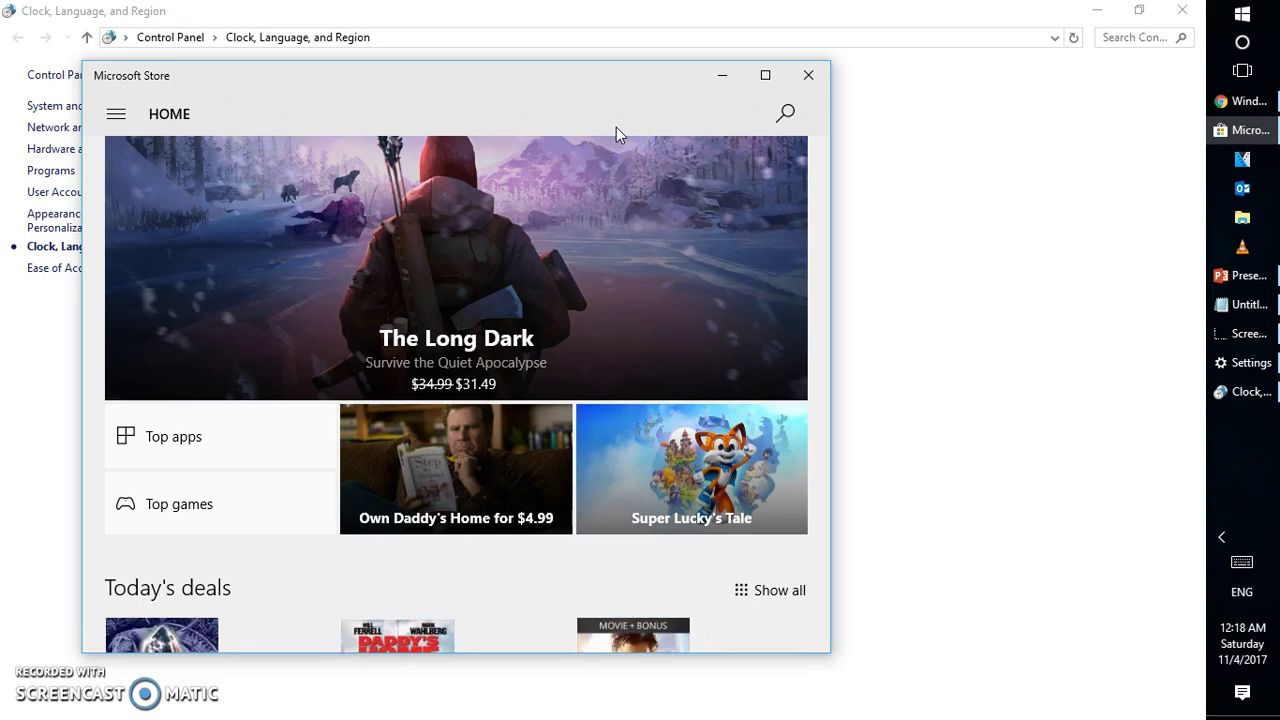
{"action": "left_click", "coordinate": [808, 75]}
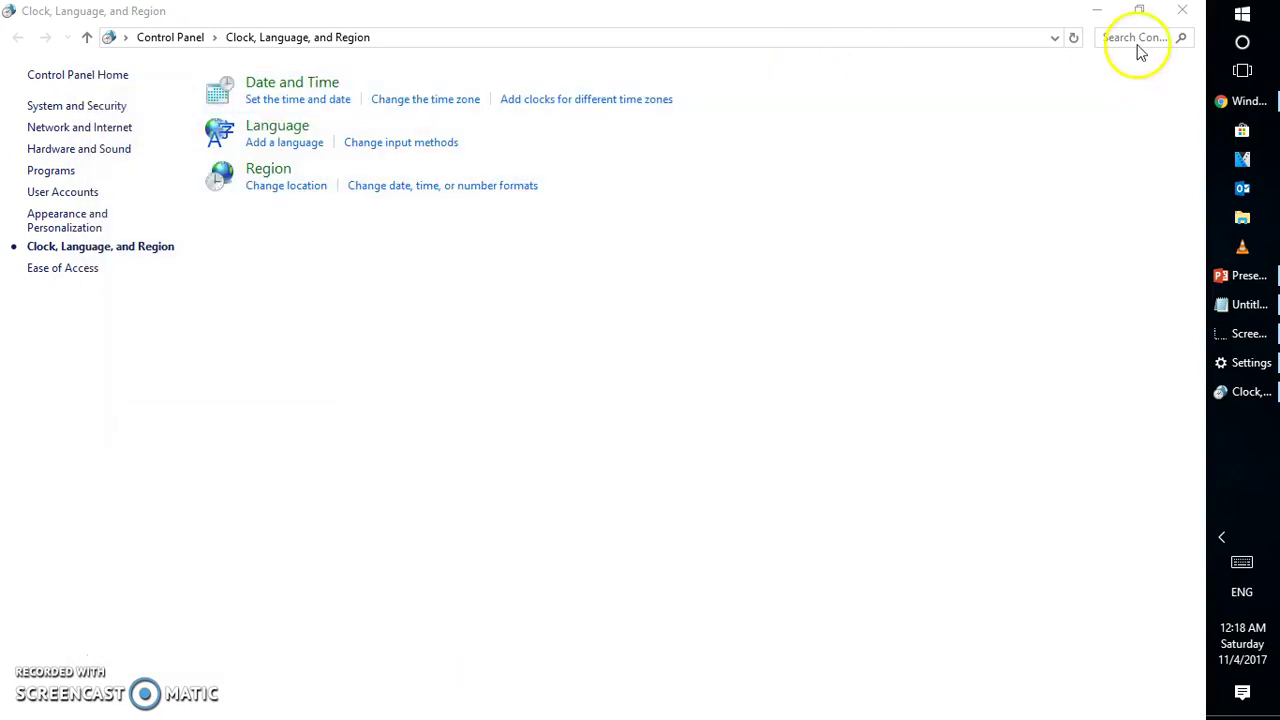
{"action": "left_click", "coordinate": [1182, 10]}
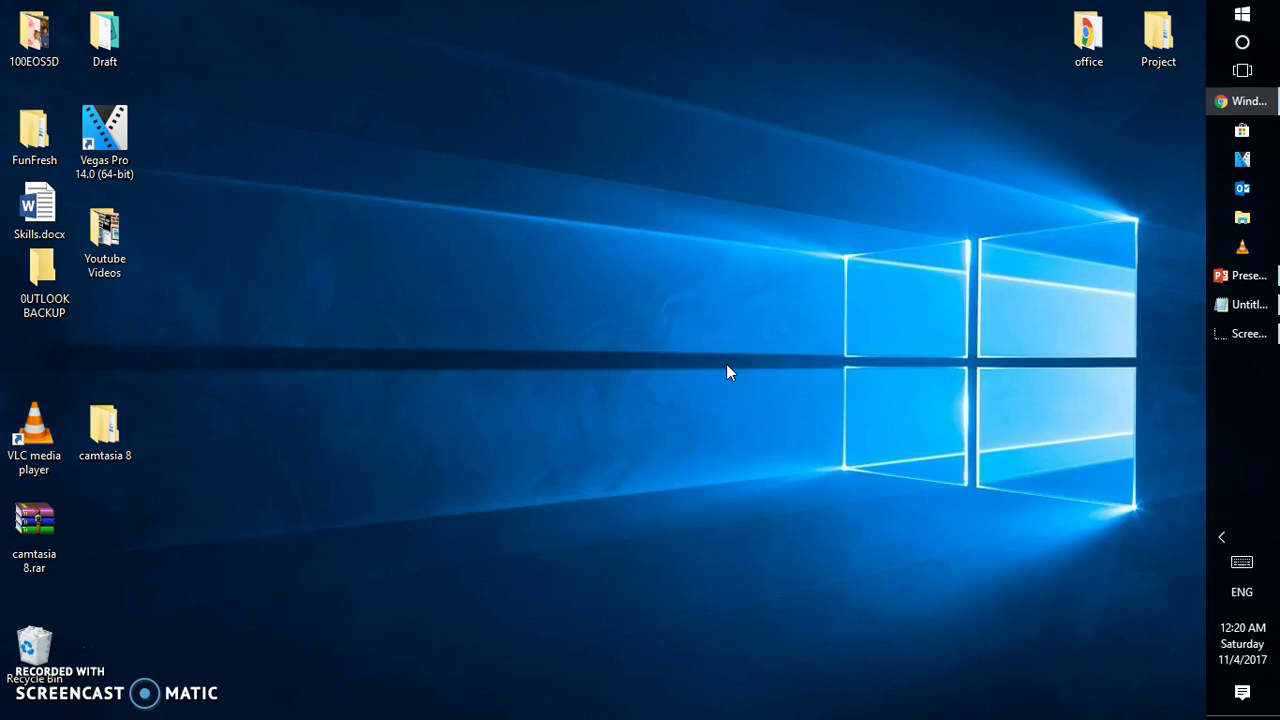
Find the Run app through Windows search and use it to execute wsreset.exe
{"action": "key", "text": "super+r"}
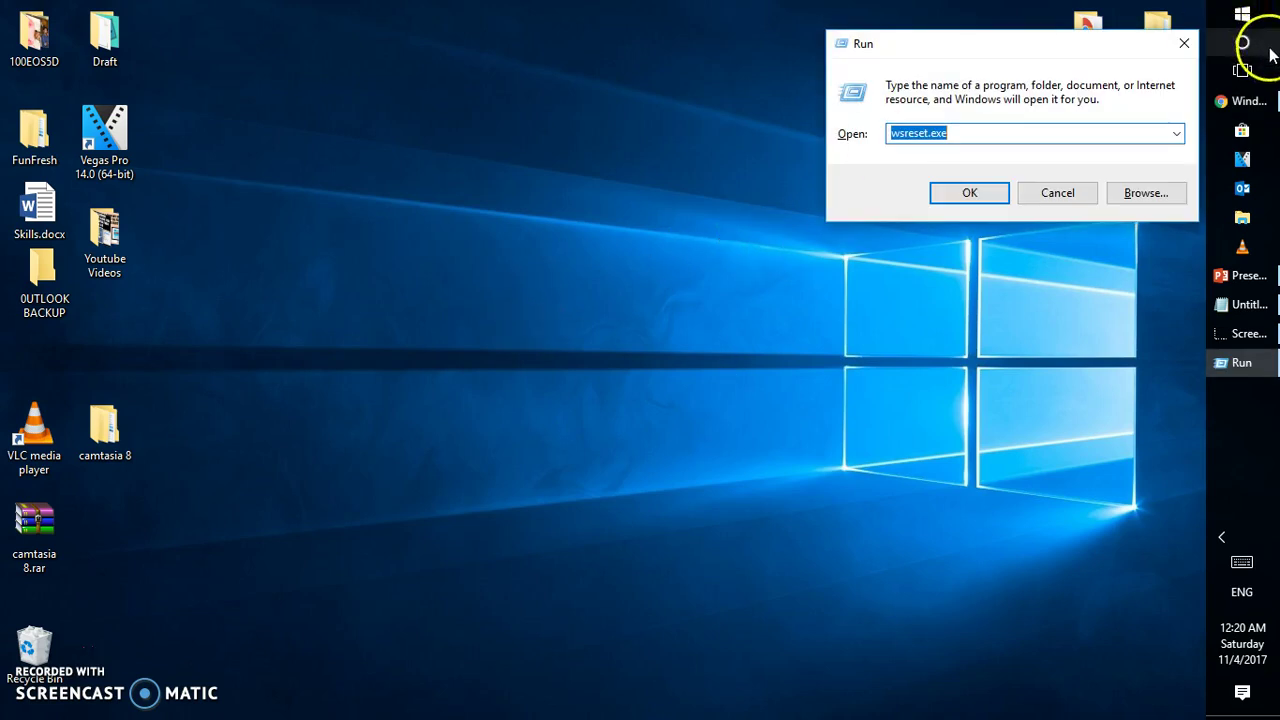
{"action": "key", "text": "Escape"}
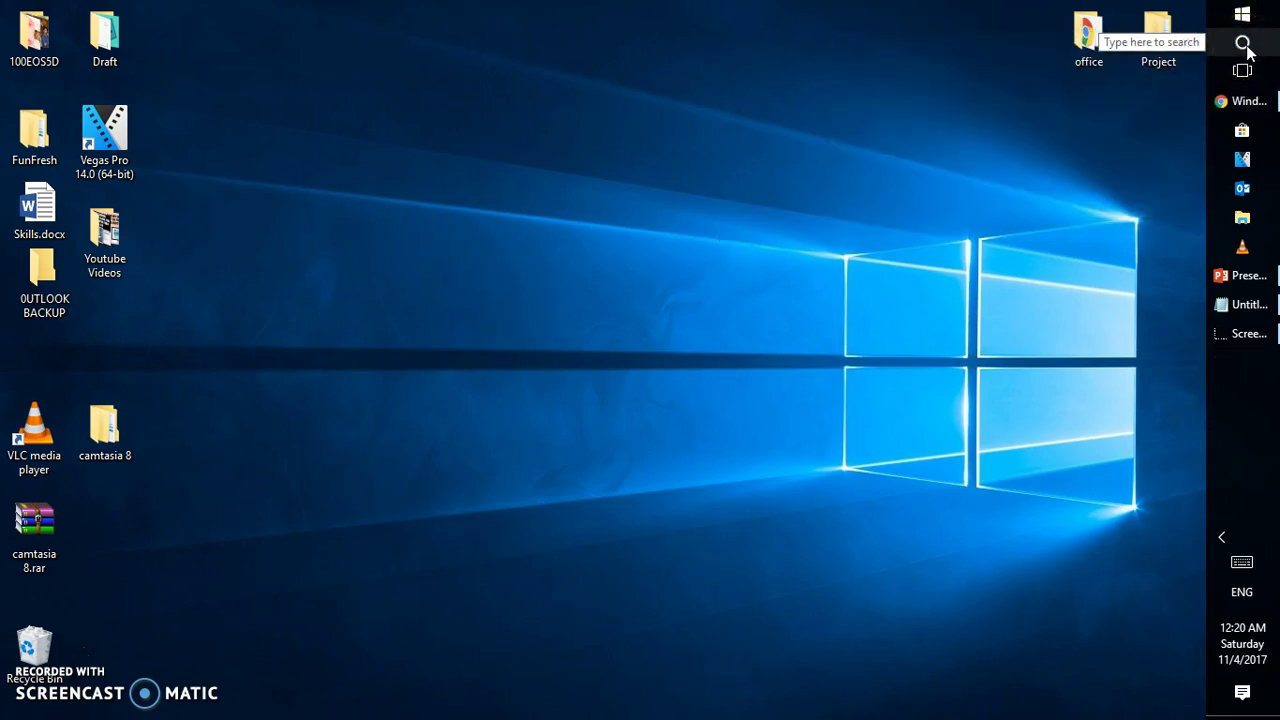
{"action": "left_click", "coordinate": [1246, 48]}
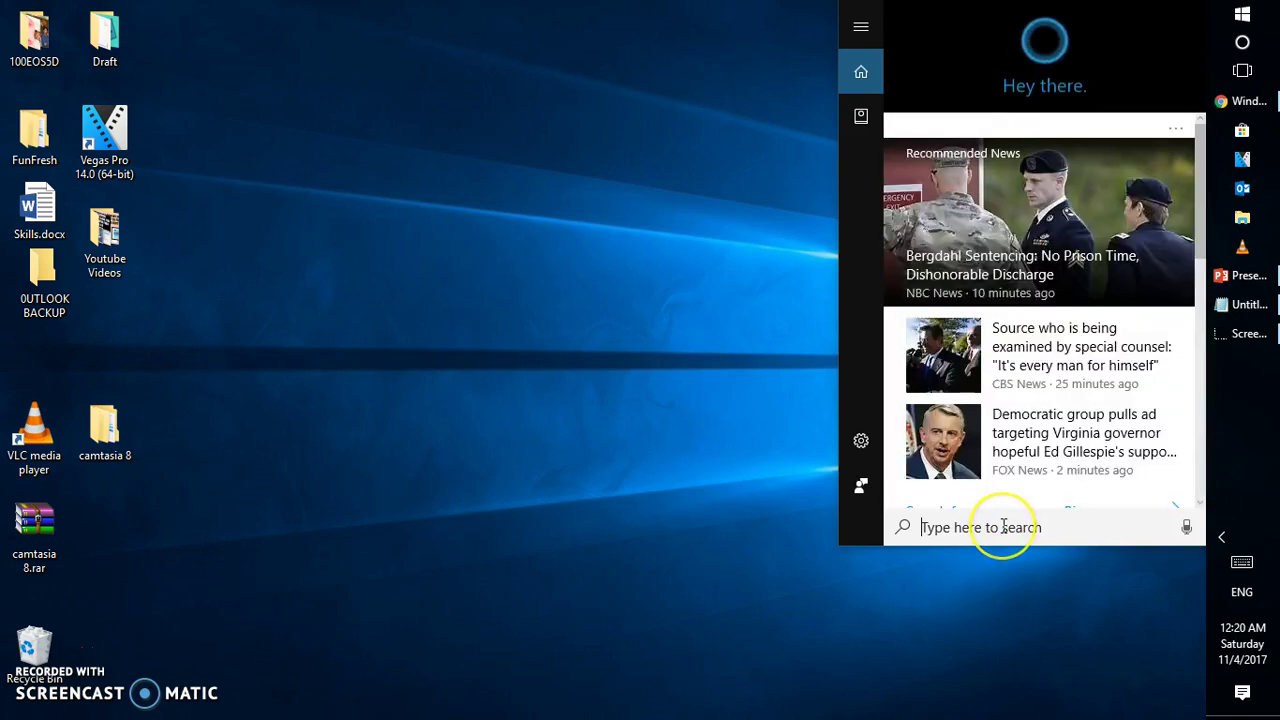
{"action": "type", "text": "run"}
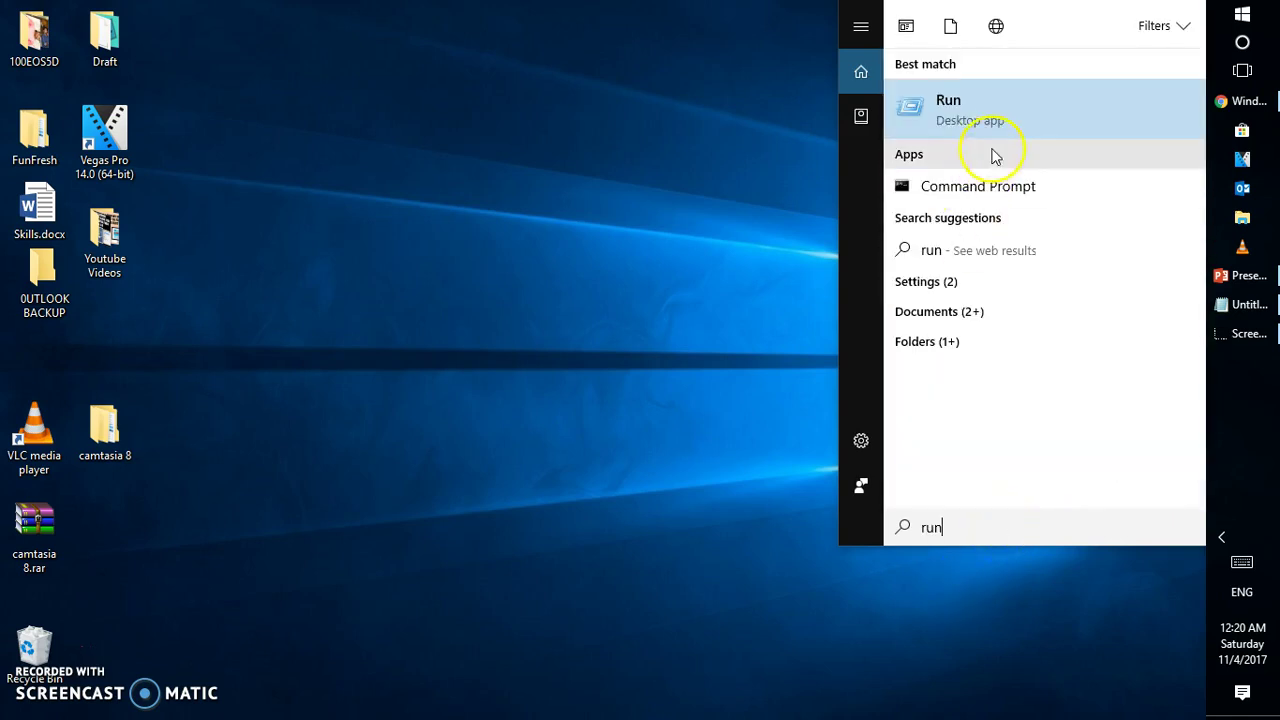
{"action": "left_click", "coordinate": [1000, 120]}
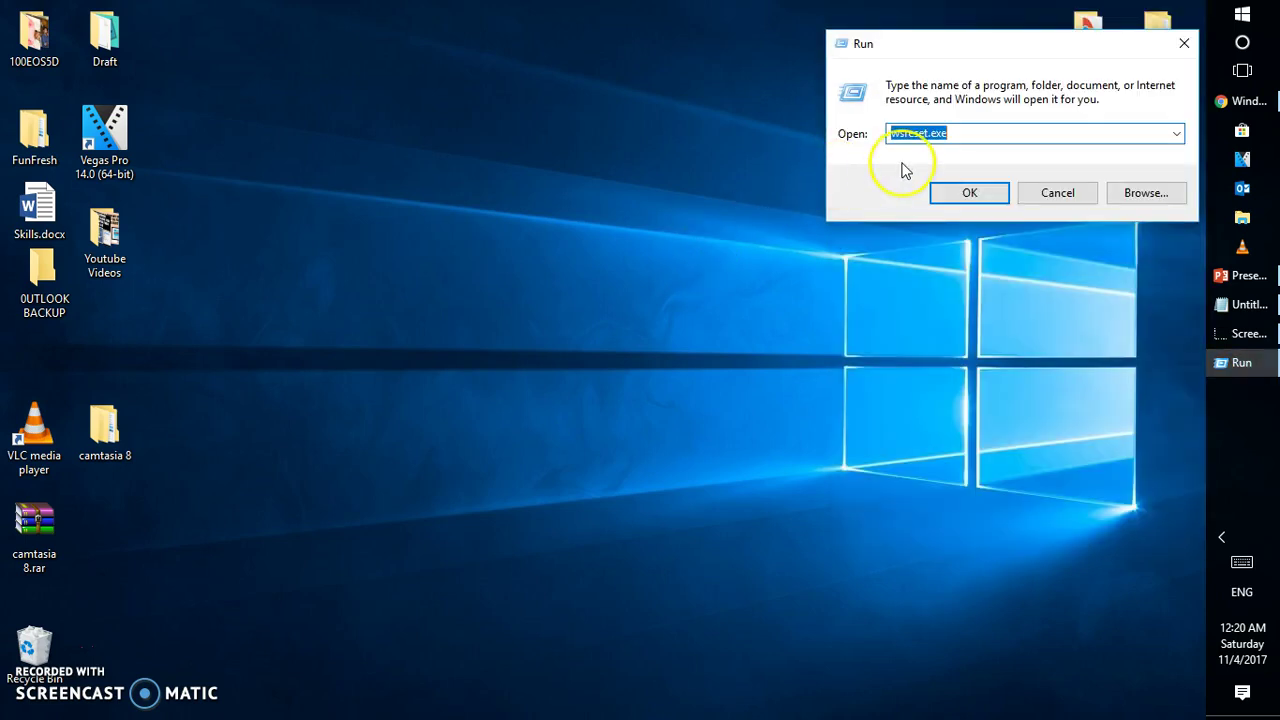
{"action": "type", "text": "wsr"}
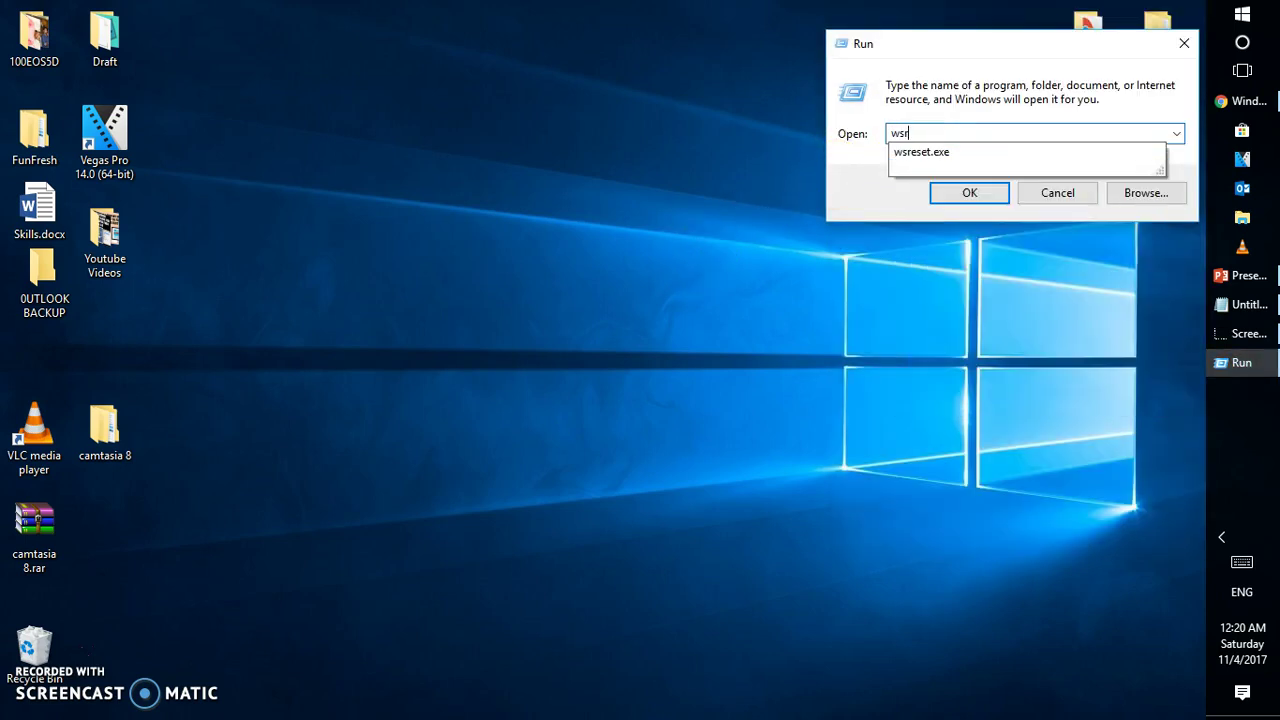
{"action": "type", "text": "eset.exe"}
{"action": "key", "text": "Return"}
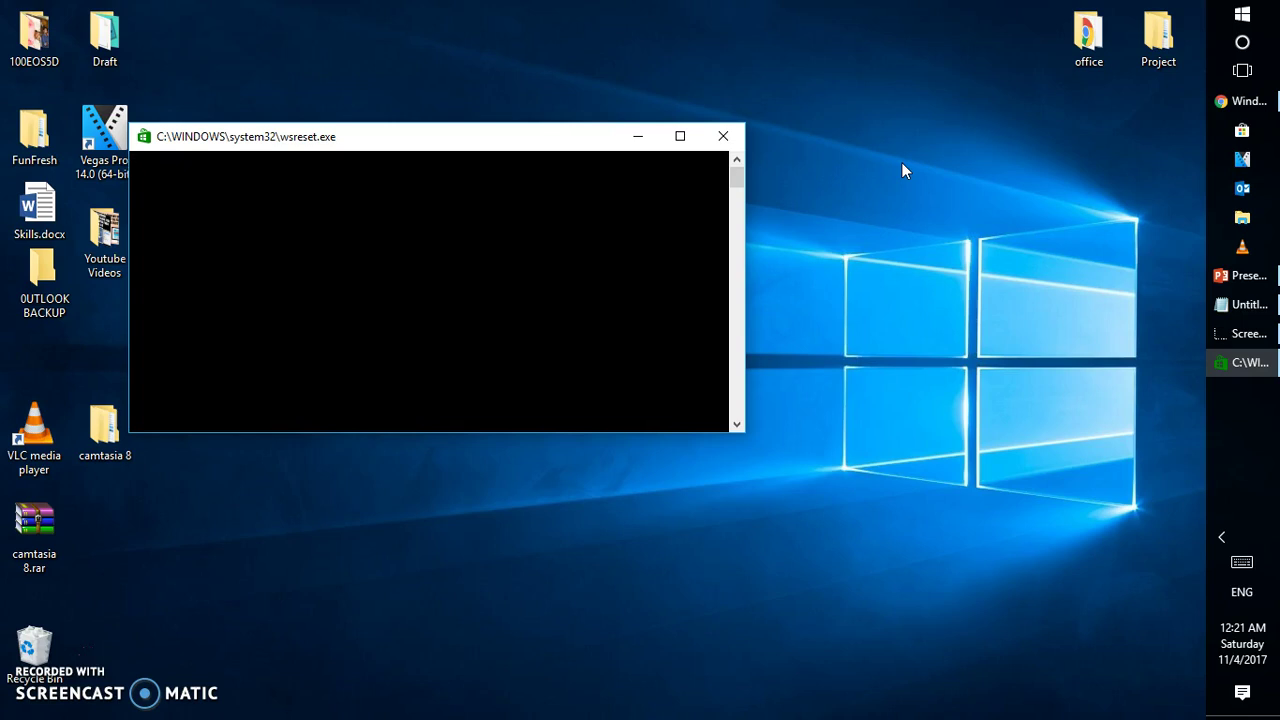
Close the wsreset.exe console, then open Microsoft Store to check whether it loads and close it again
{"action": "left_click", "coordinate": [732, 144]}
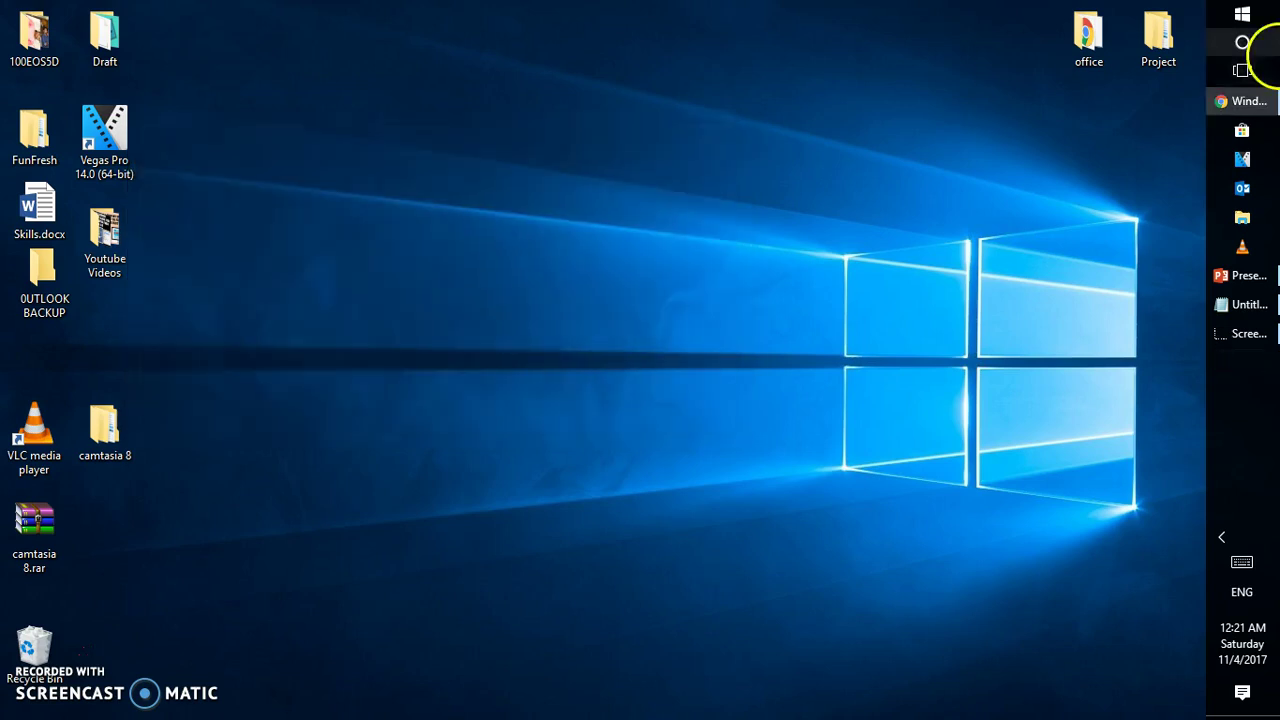
{"action": "left_click", "coordinate": [1240, 137]}
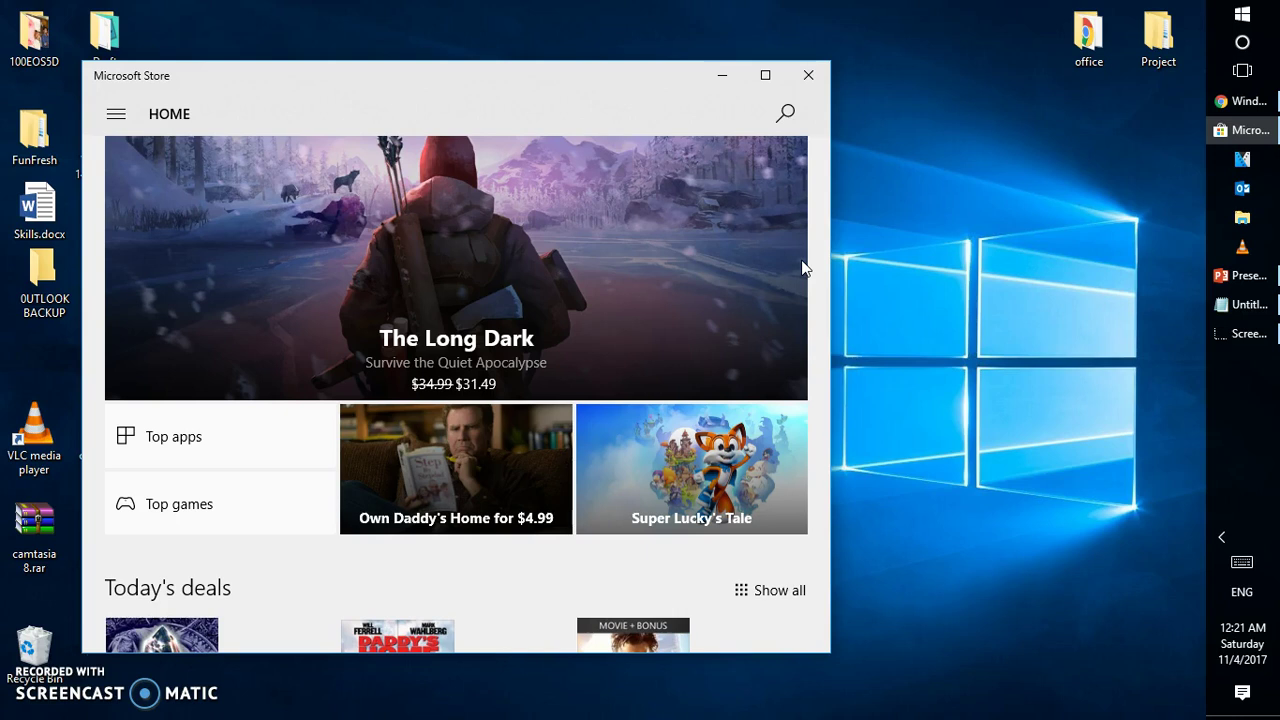
{"action": "left_click", "coordinate": [808, 75]}
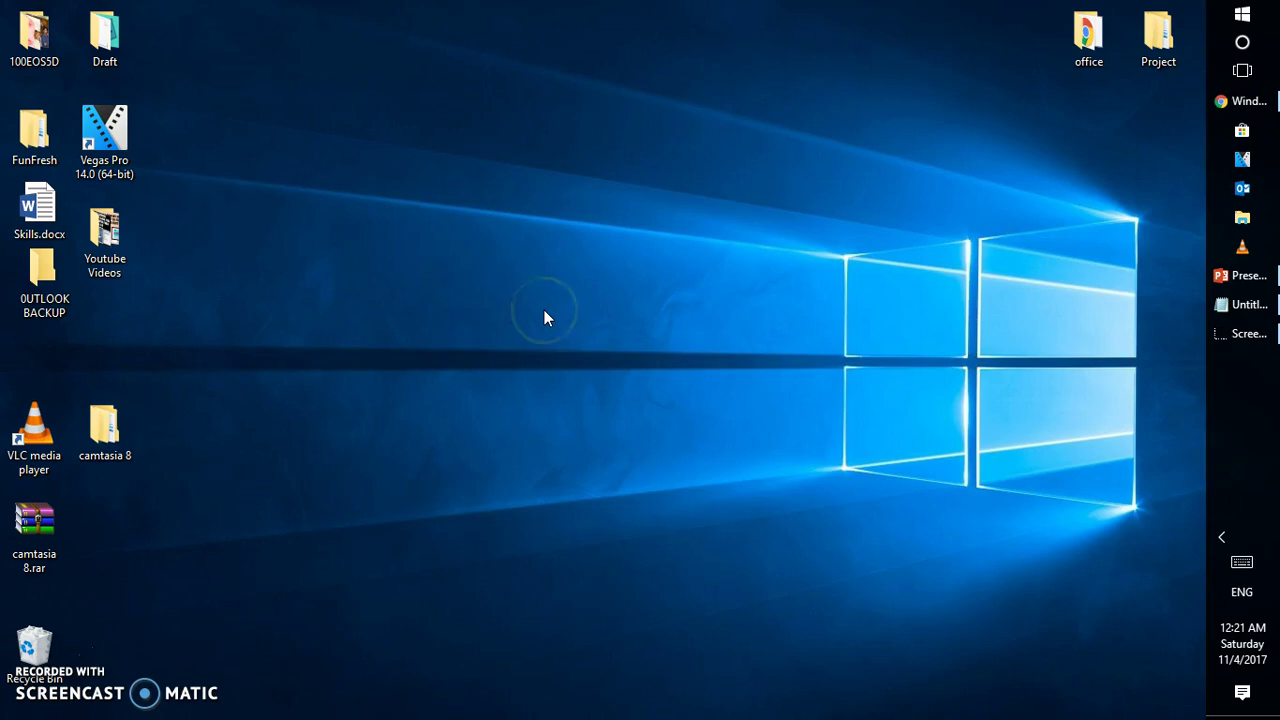
Search Windows for "powers" and run Windows PowerShell as administrator
{"action": "left_click", "coordinate": [1243, 45]}
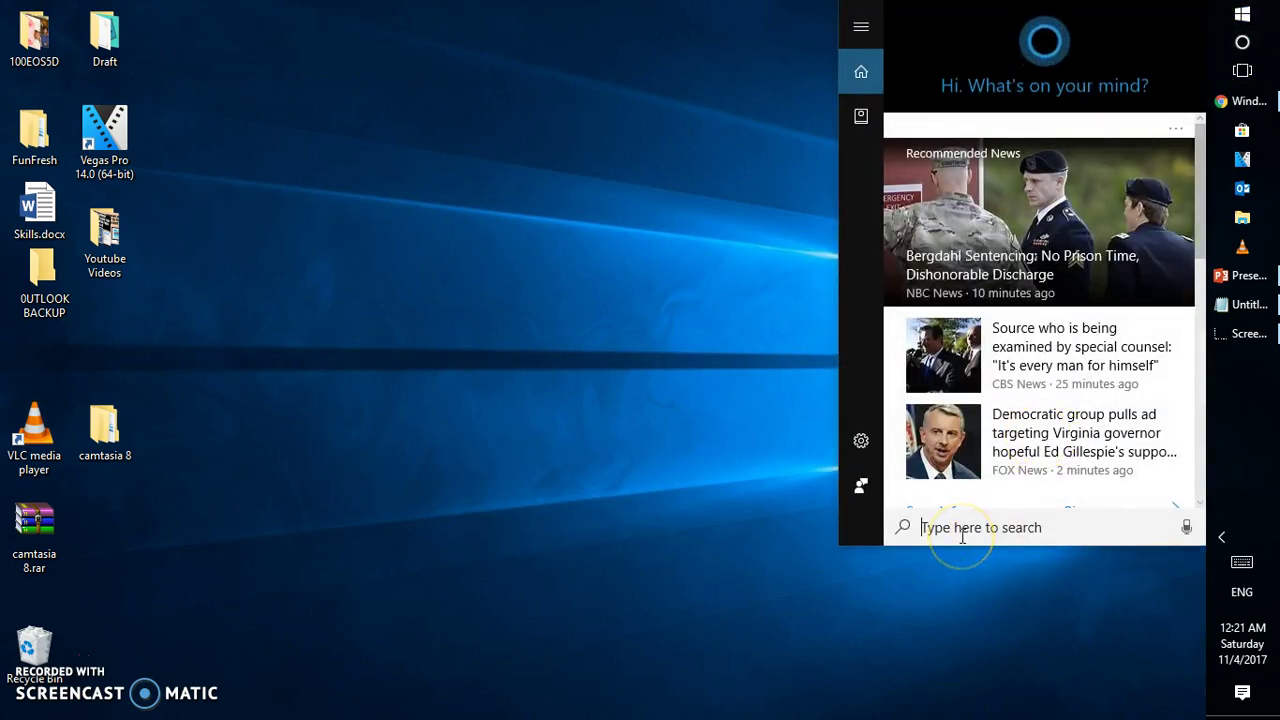
{"action": "type", "text": "powers"}
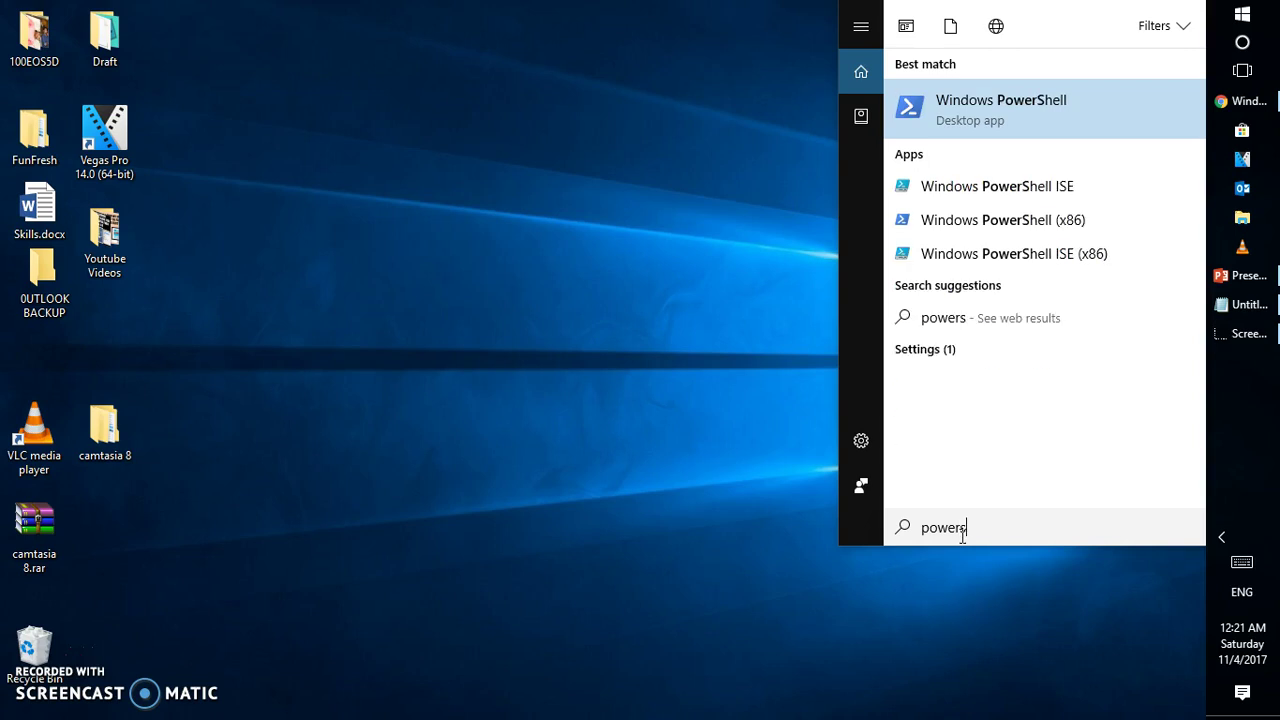
{"action": "right_click", "coordinate": [1005, 105]}
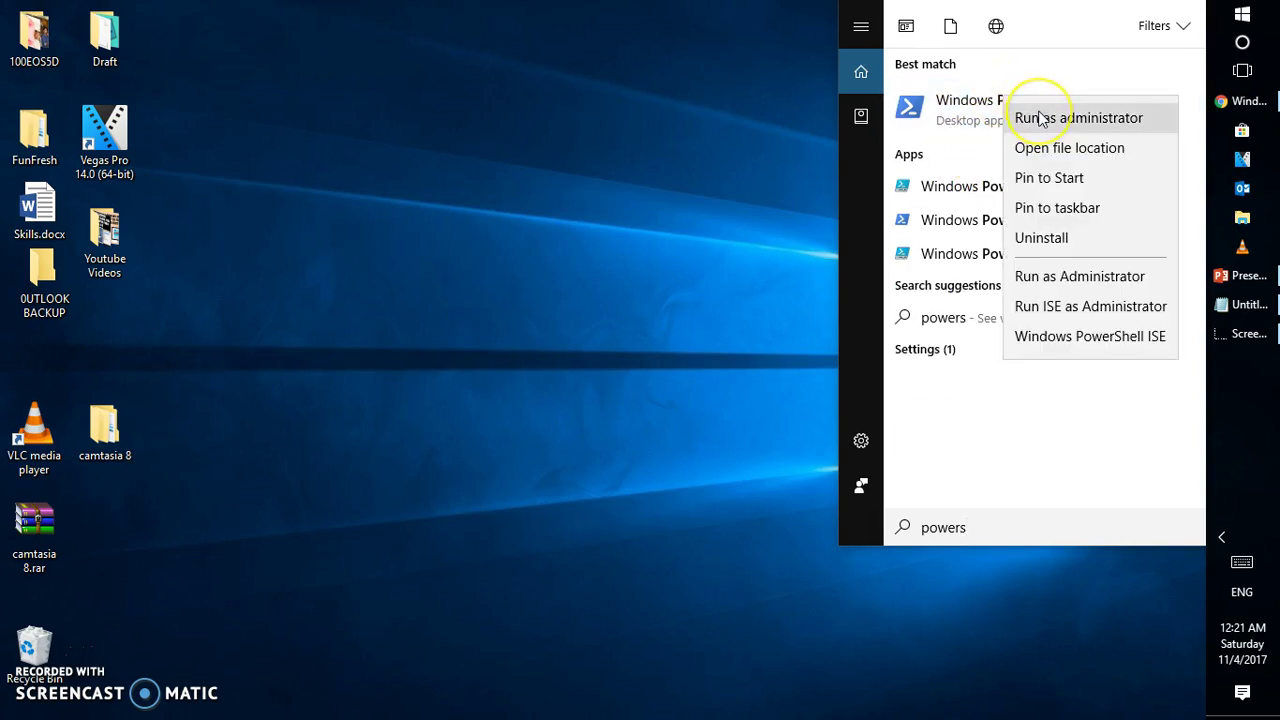
{"action": "left_click", "coordinate": [1041, 118]}
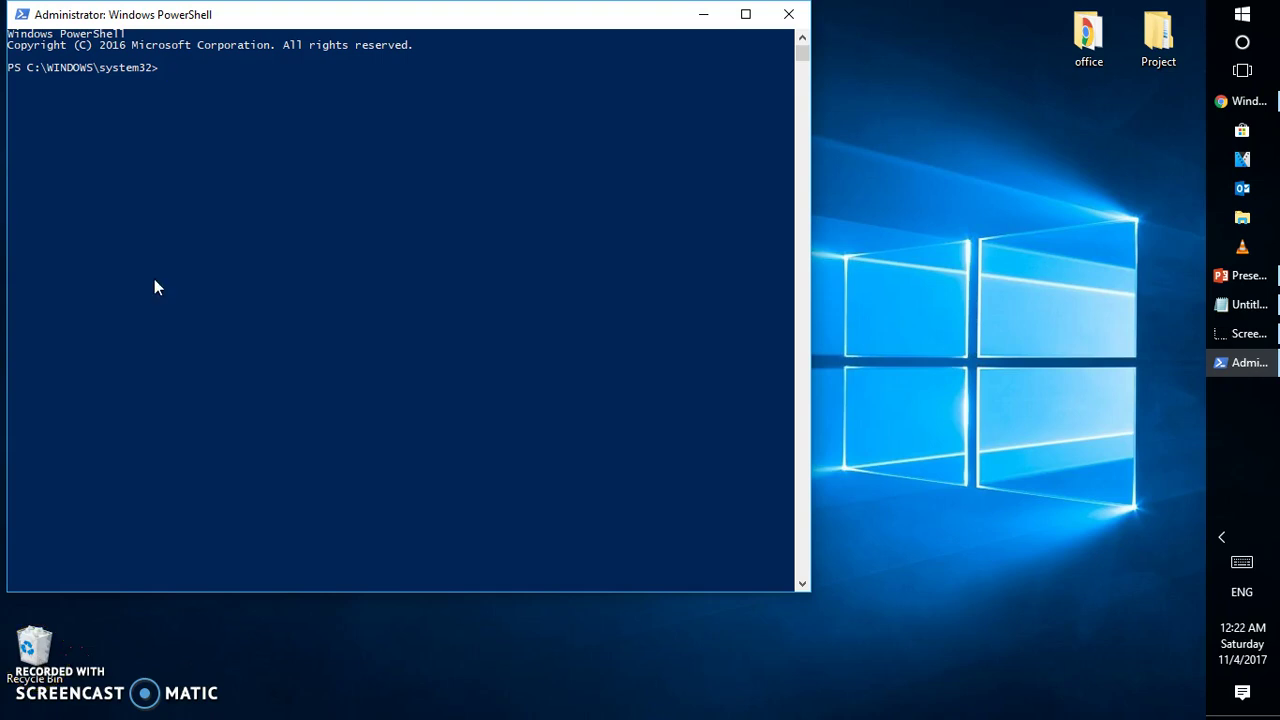
Paste and run the command Get-AppXPackage | Foreach {Add-AppxPackage -DisableDevelopmentMode -Register "$($_.InstallLocation)\AppXManifest.xml"} in the administrator PowerShell console
{"action": "left_click", "coordinate": [242, 61]}
{"action": "right_click", "coordinate": [263, 14]}
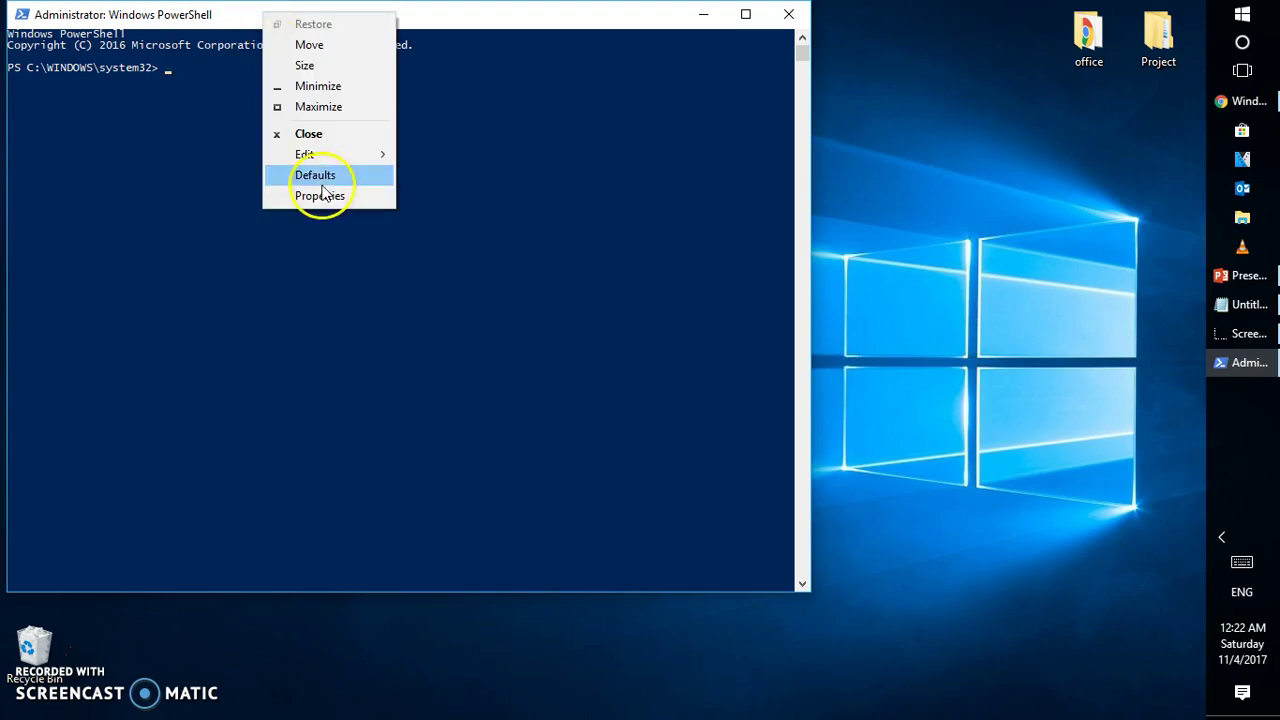
{"action": "mouse_move", "coordinate": [325, 157]}
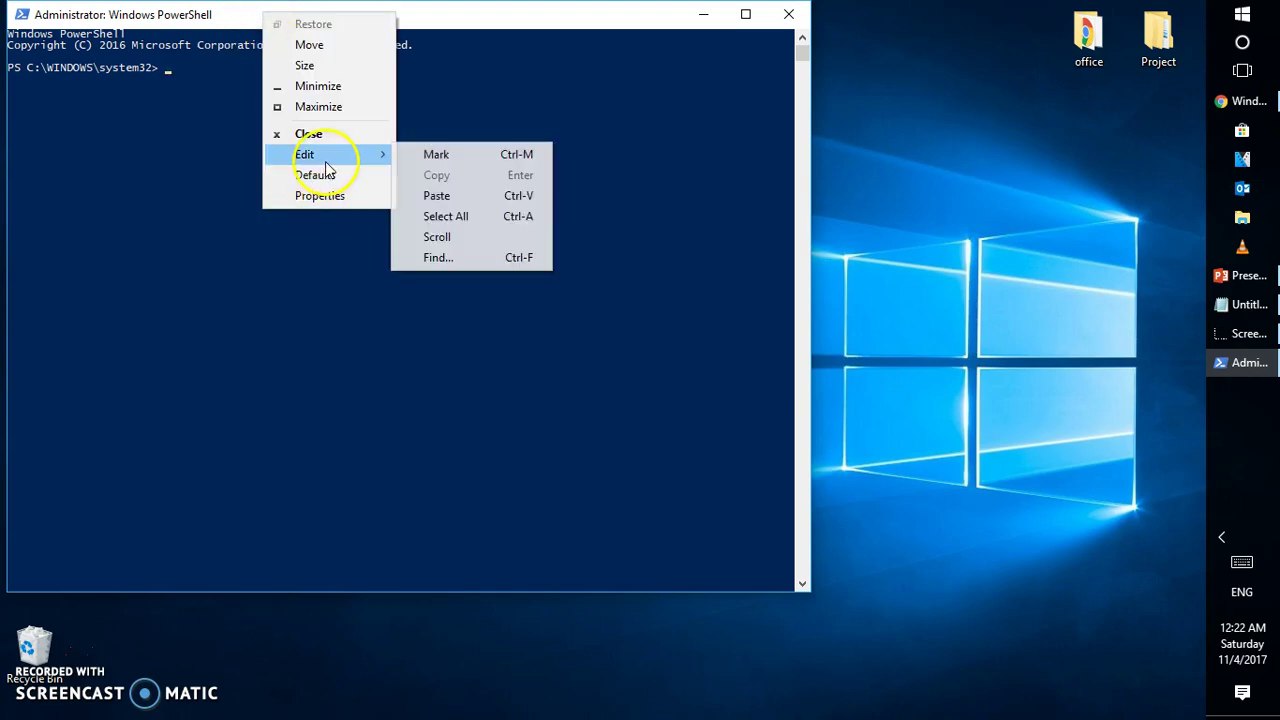
{"action": "left_click", "coordinate": [435, 197]}
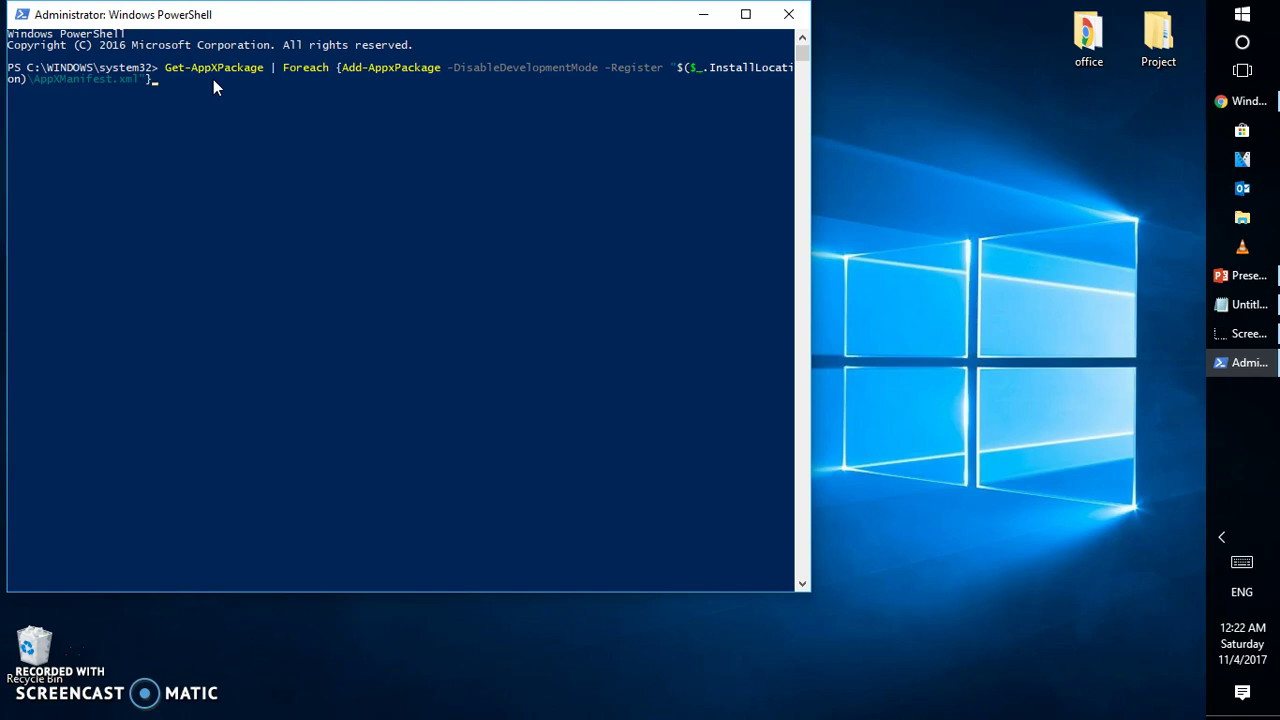
{"action": "right_click", "coordinate": [301, 17]}
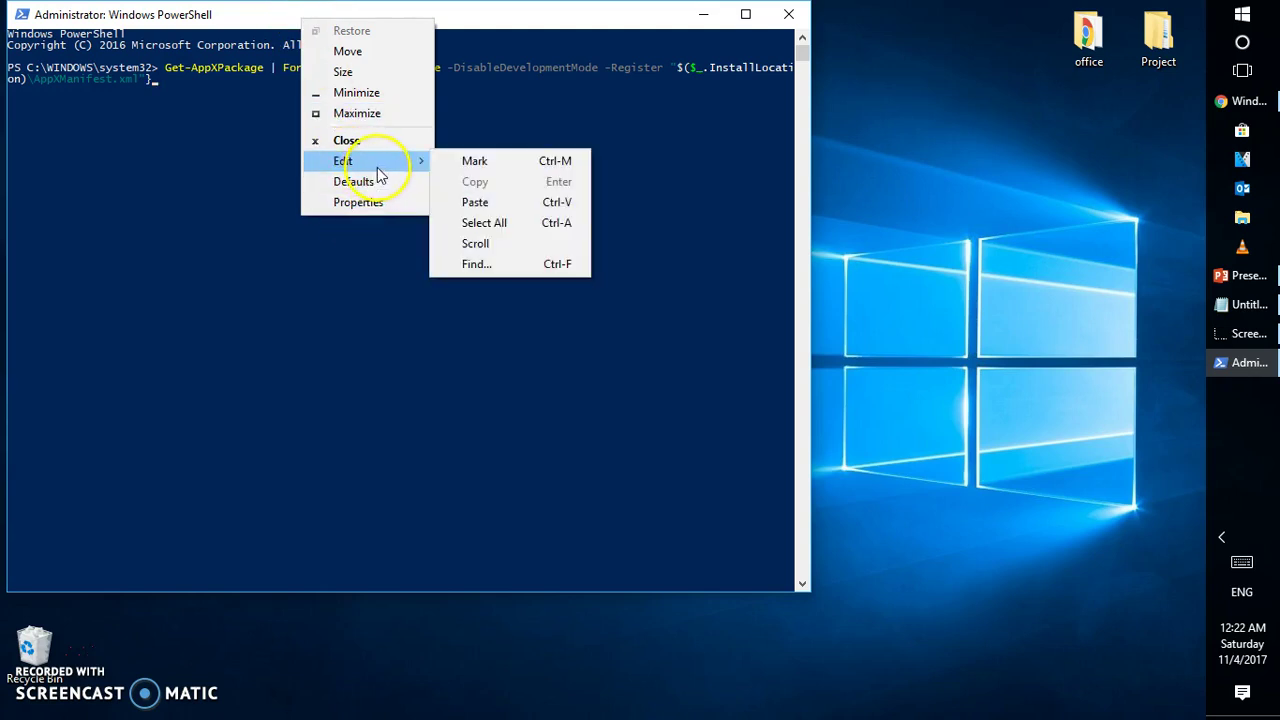
{"action": "left_click", "coordinate": [196, 83]}
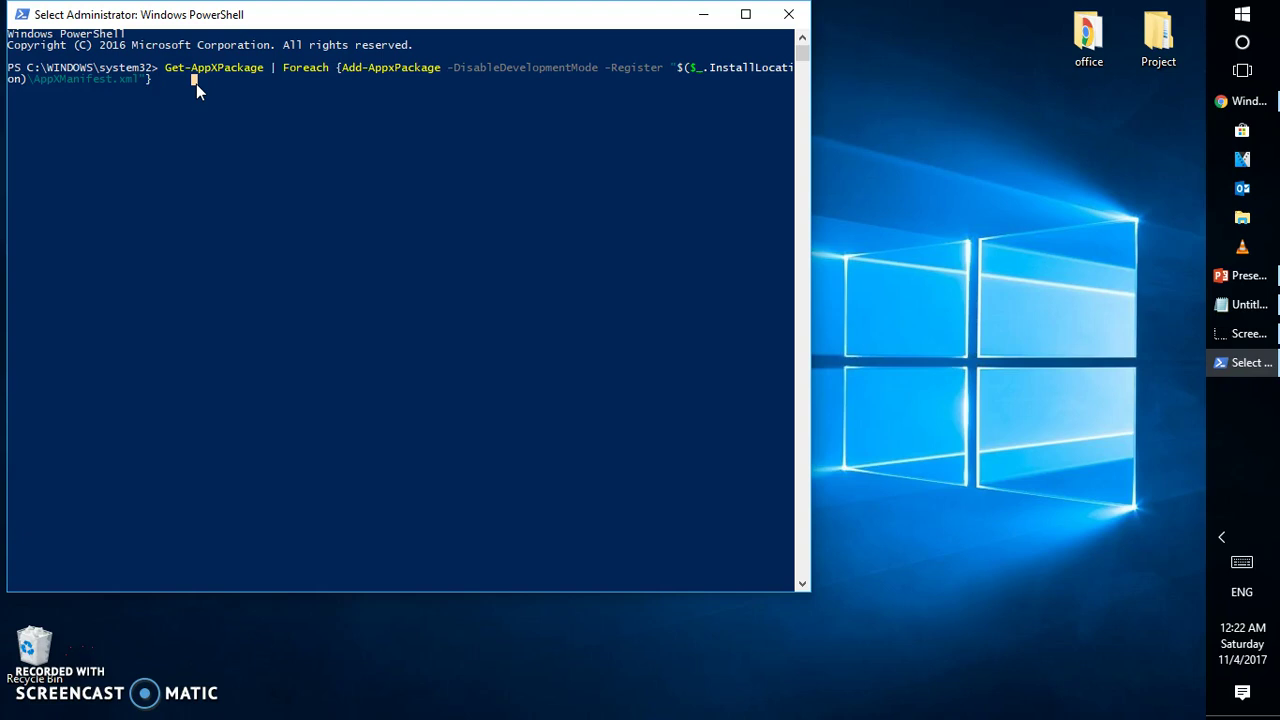
{"action": "left_click_drag", "start_coordinate": [196, 84], "coordinate": [159, 88]}
{"action": "key", "text": "Escape"}
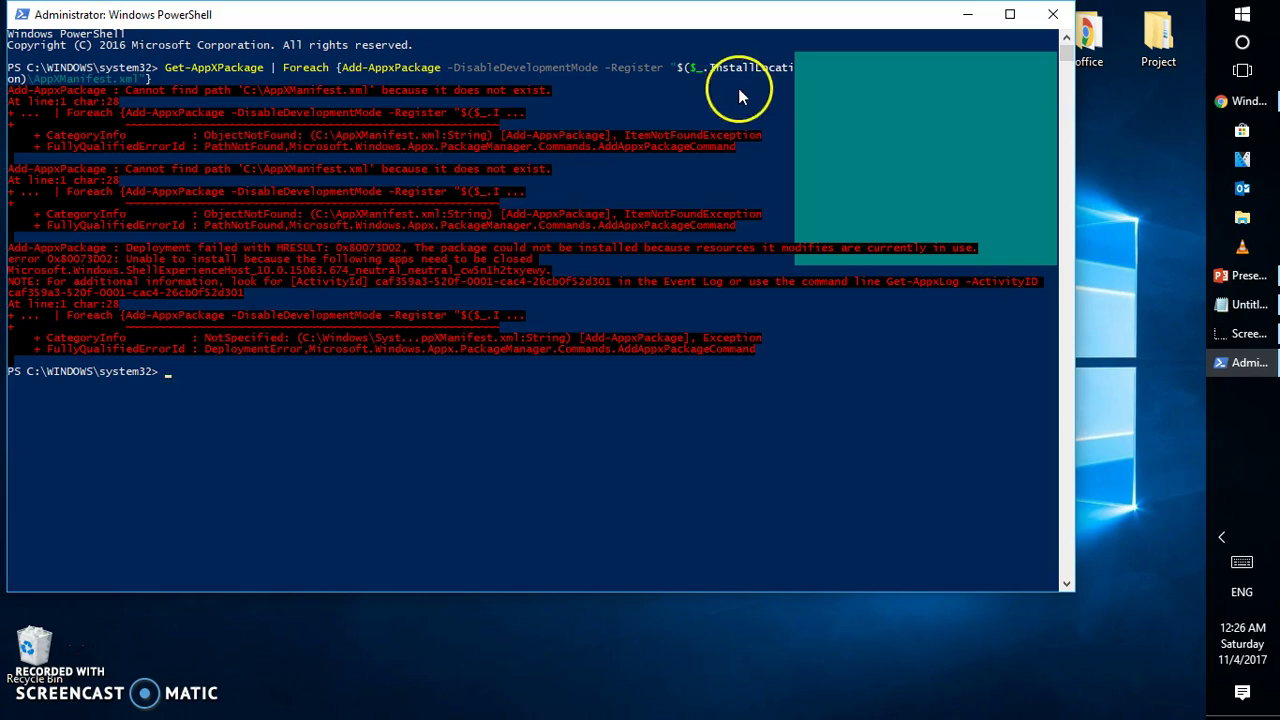
Close the PowerShell console, then open Microsoft Store to check whether it loads and close it
{"action": "left_click", "coordinate": [1066, 17]}
{"action": "left_click", "coordinate": [1240, 132]}
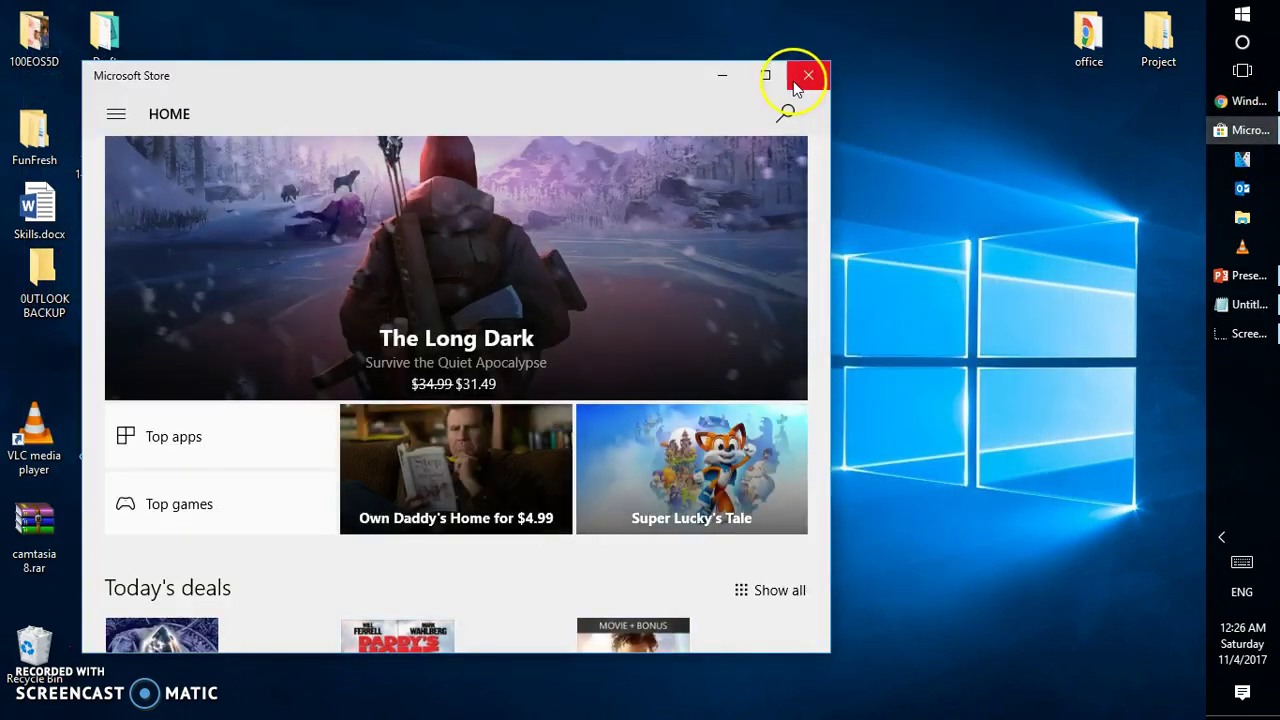
{"action": "left_click", "coordinate": [807, 77]}
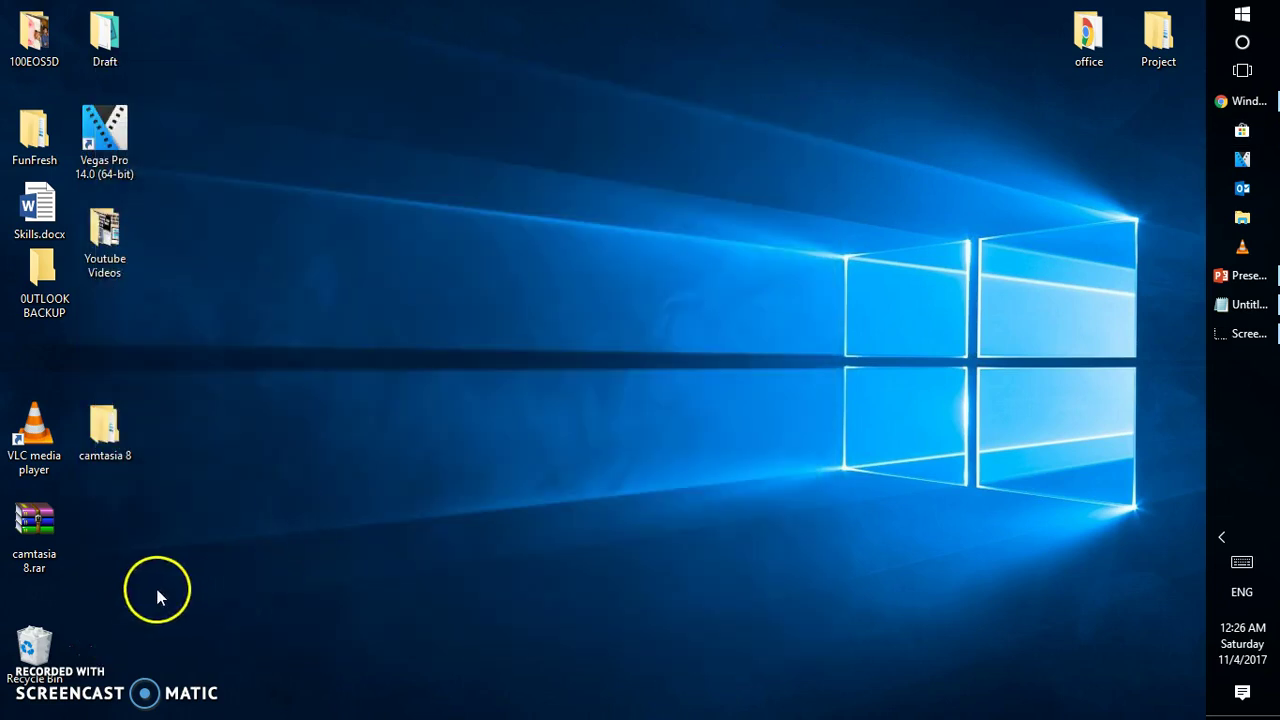
Search Windows for "powershe" and run Windows PowerShell as administrator
{"action": "left_click", "coordinate": [1250, 45]}
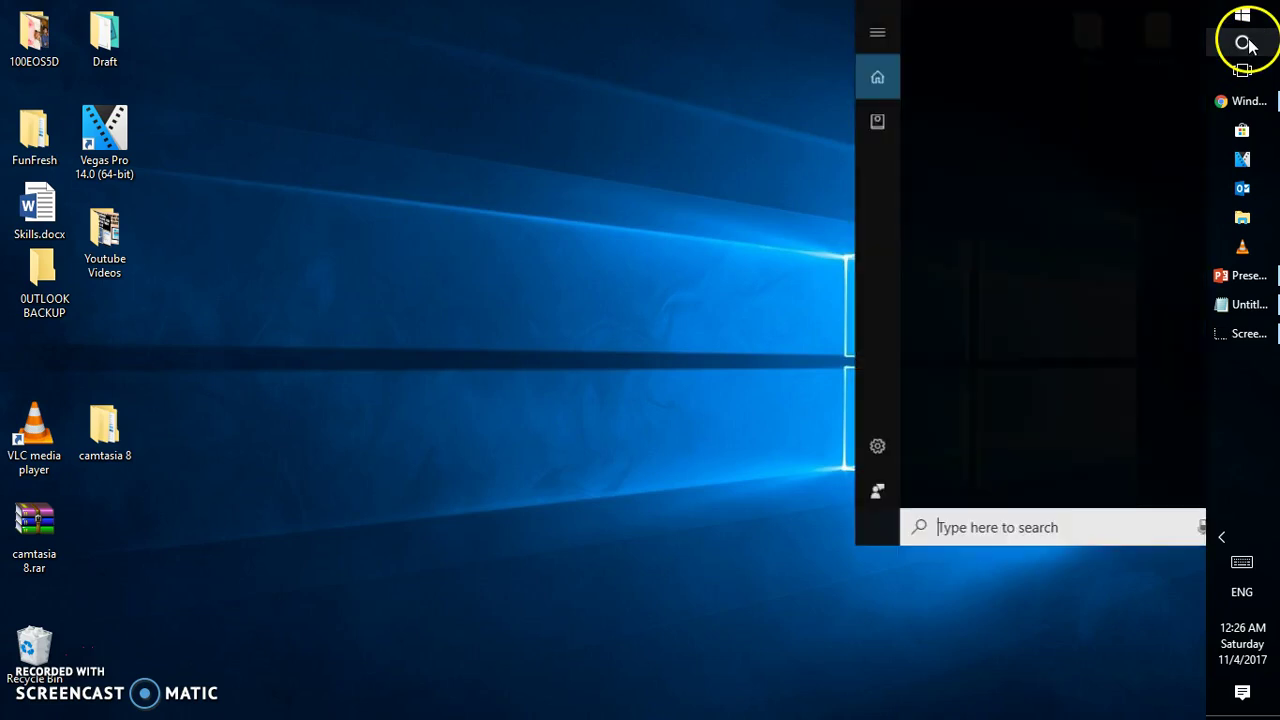
{"action": "left_click", "coordinate": [1012, 525]}
{"action": "type", "text": "po"}
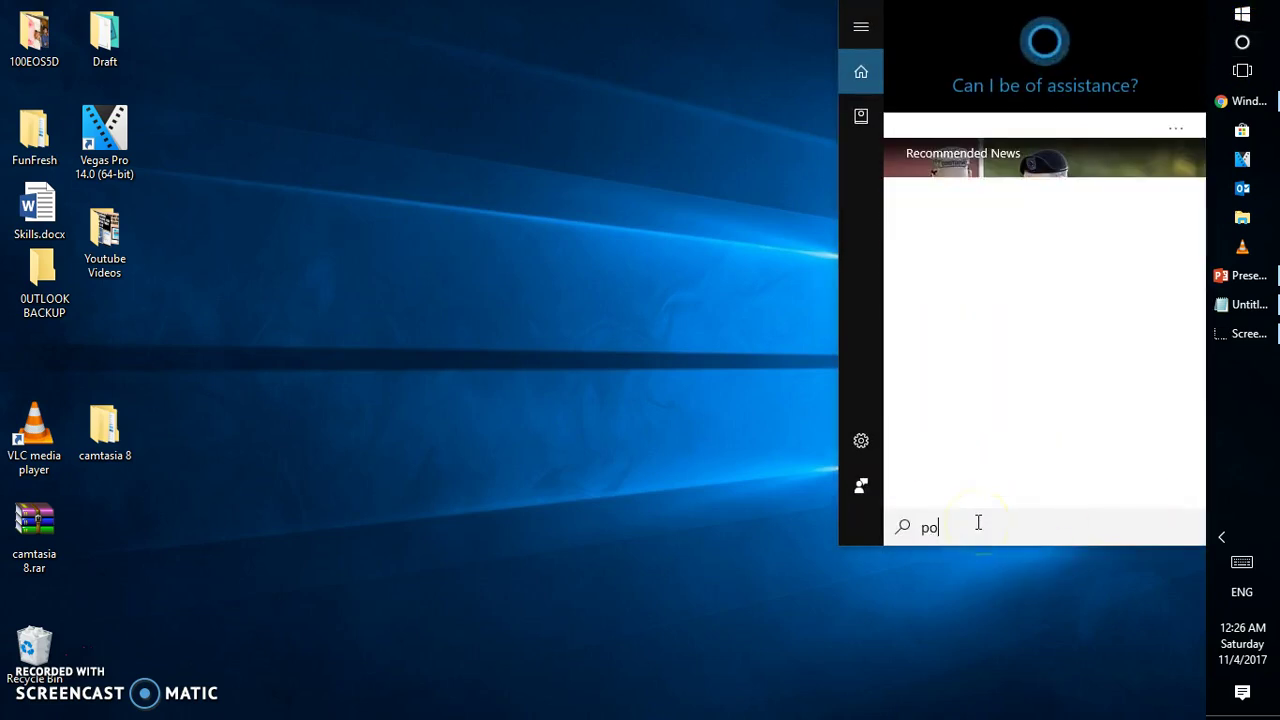
{"action": "type", "text": "we"}
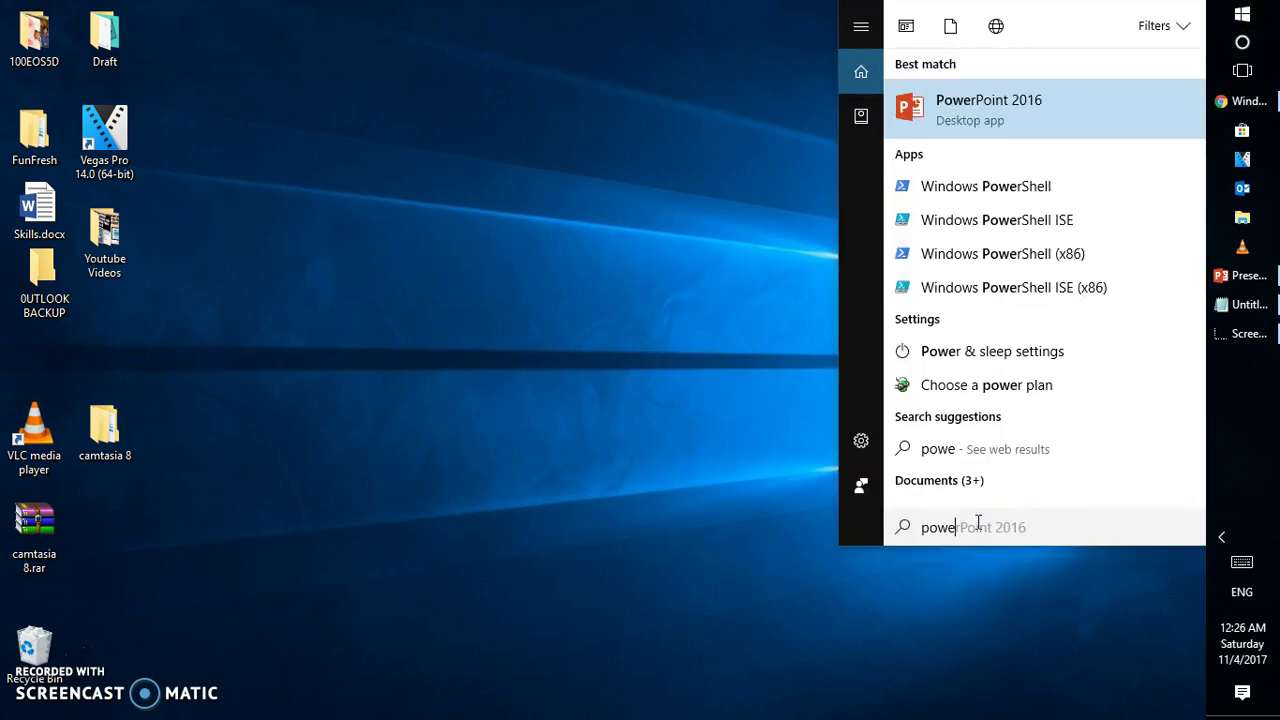
{"action": "key", "text": "Right"}
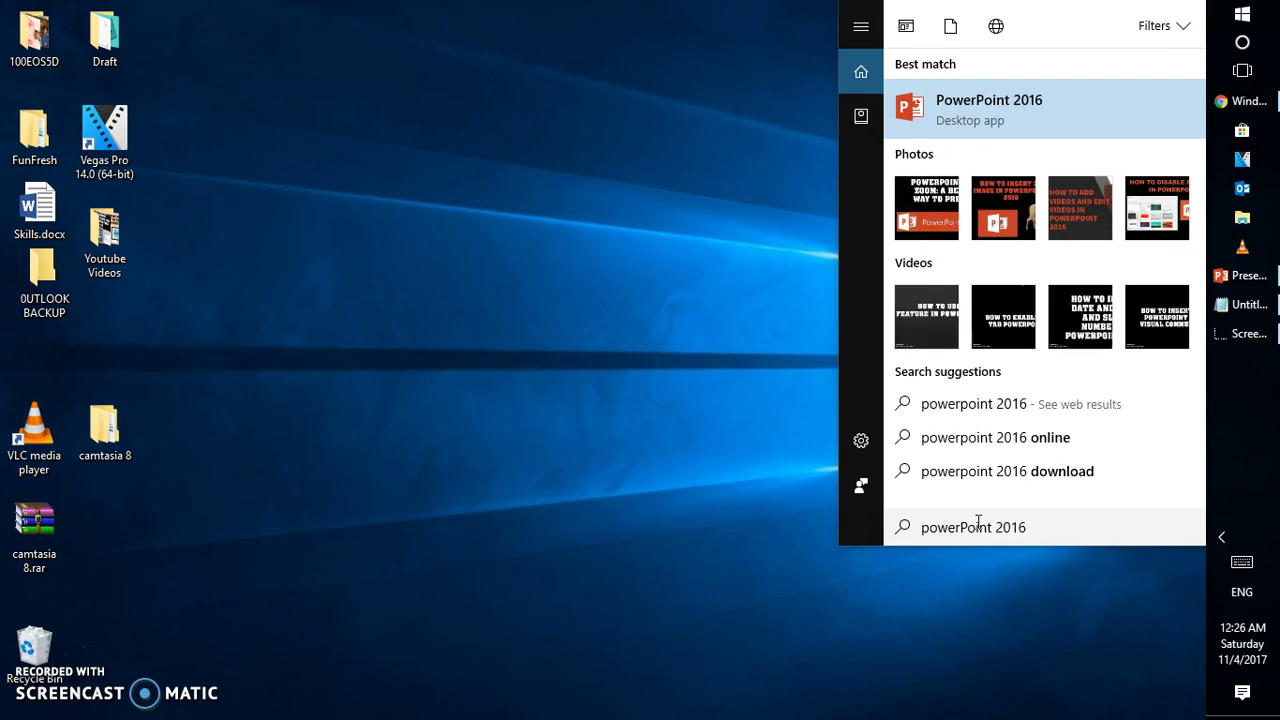
{"action": "type", "text": "er"}
{"action": "key", "text": "ctrl+a"}
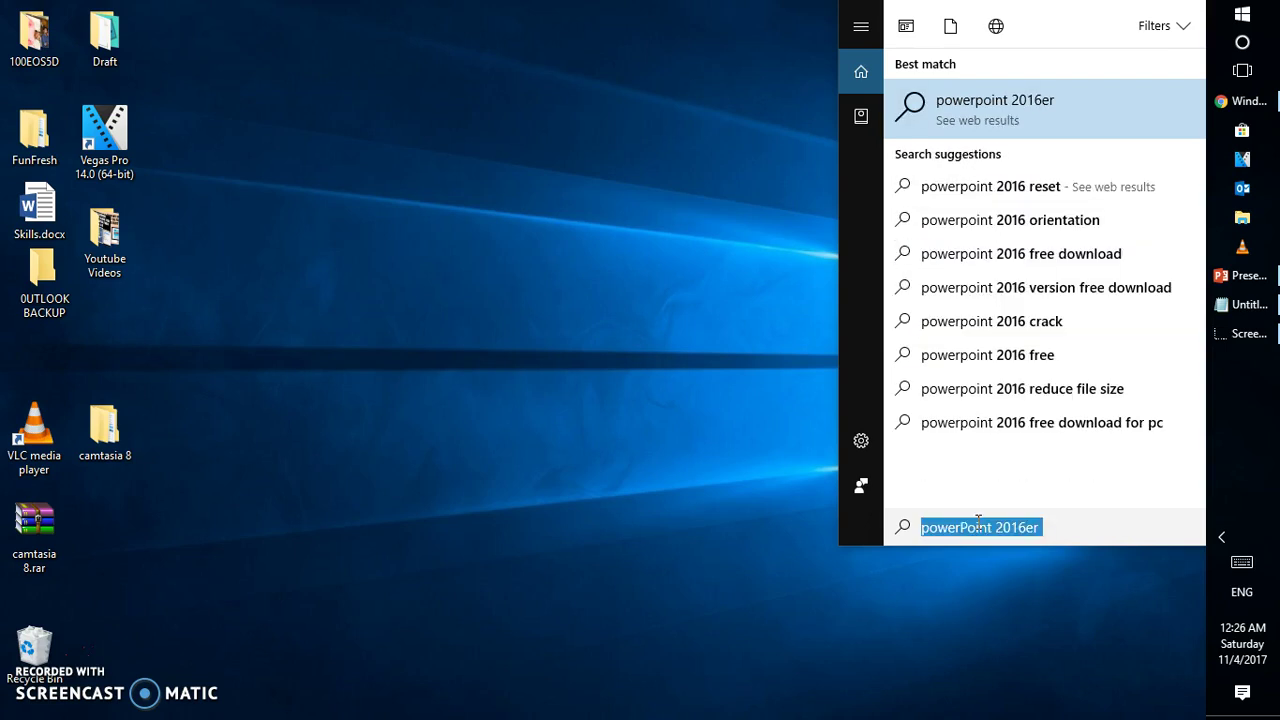
{"action": "type", "text": "powershe"}
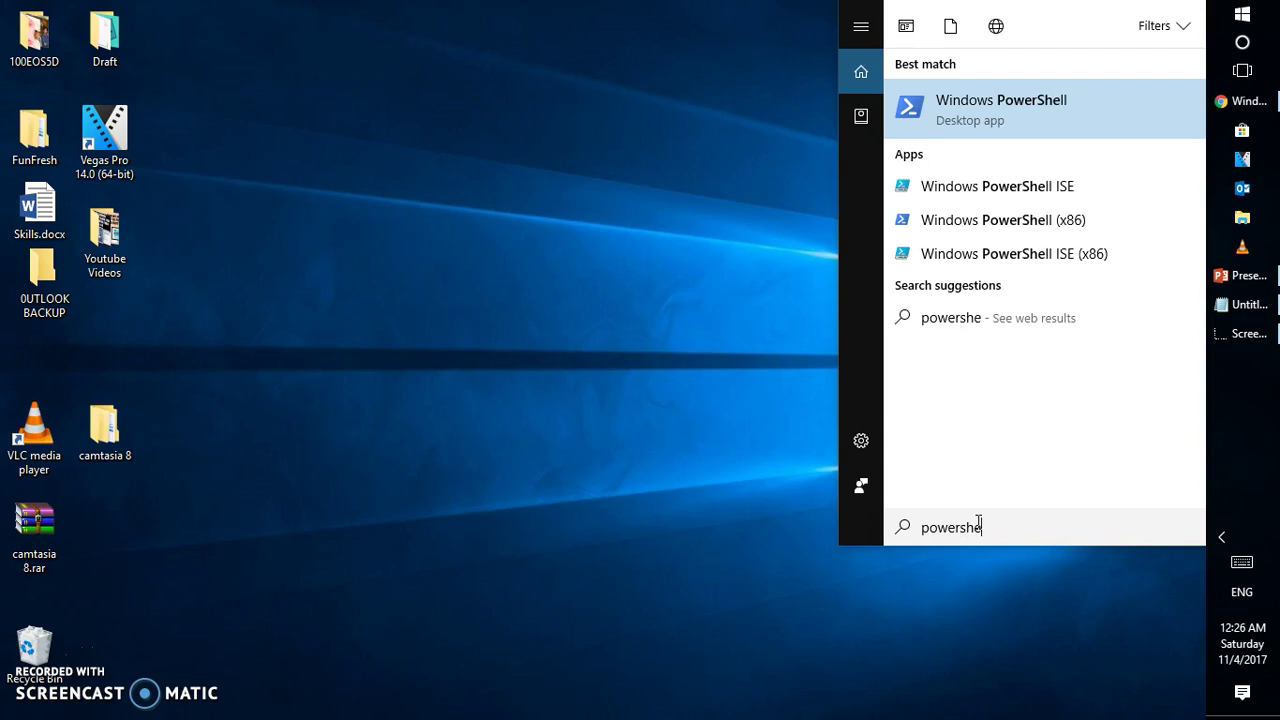
{"action": "right_click", "coordinate": [984, 116]}
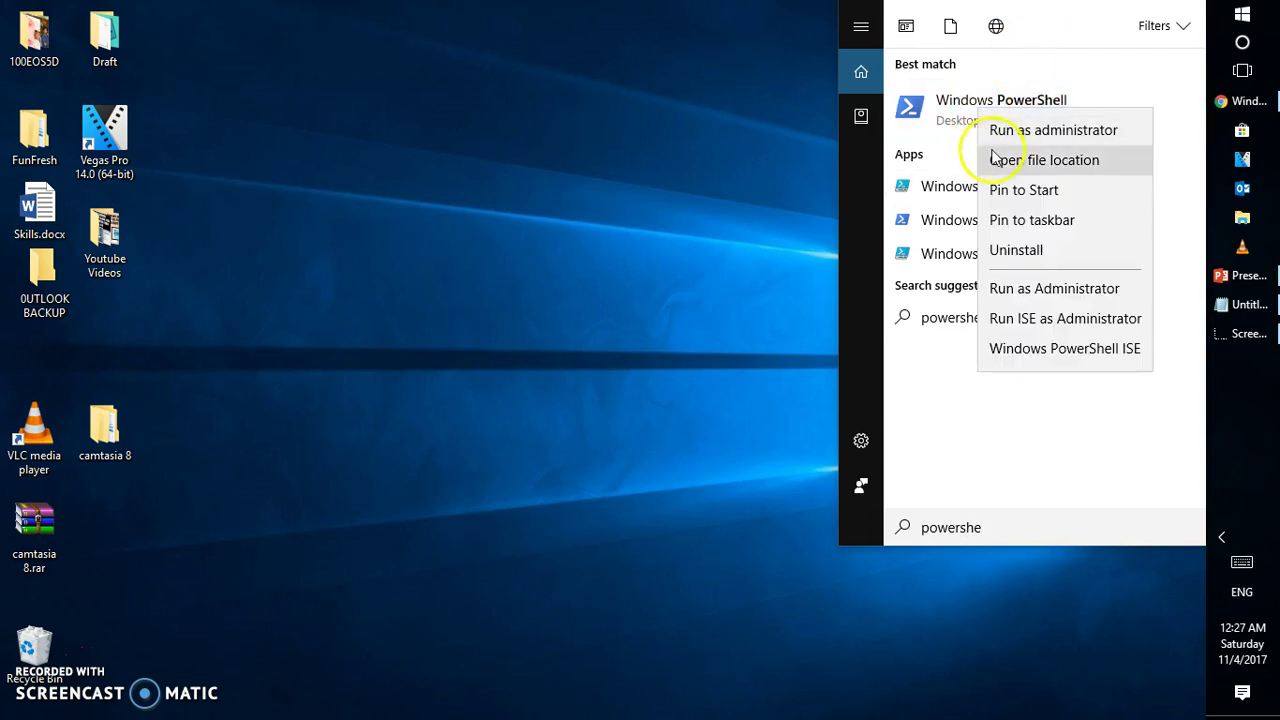
{"action": "left_click", "coordinate": [1000, 130]}
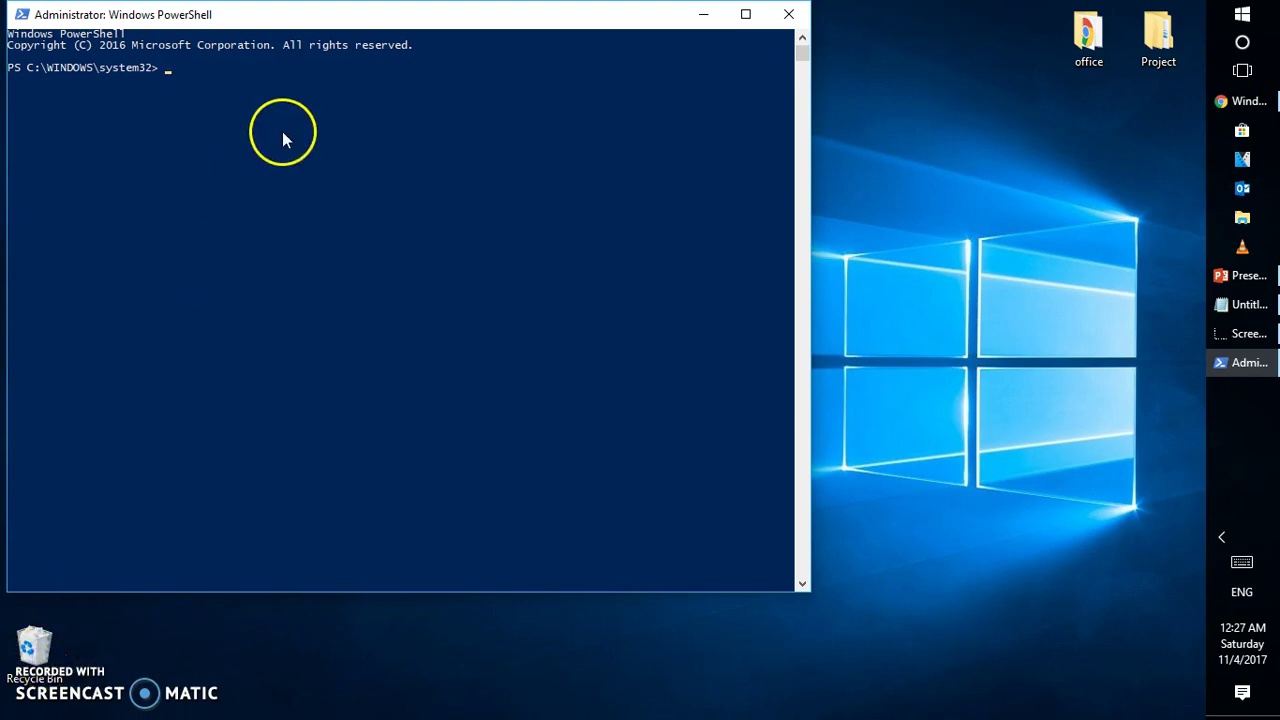
Paste and run PowerShell -ExecutionPolicy Unrestricted -Command "& {$manifest = (Get-AppxPackage Microsoft.WindowsStore).InstallLocation + '\AppxManifest.xml' ; Add-AppxPackage -DisableDevelopmentMode -Register $manifest}"
{"action": "right_click", "coordinate": [293, 22]}
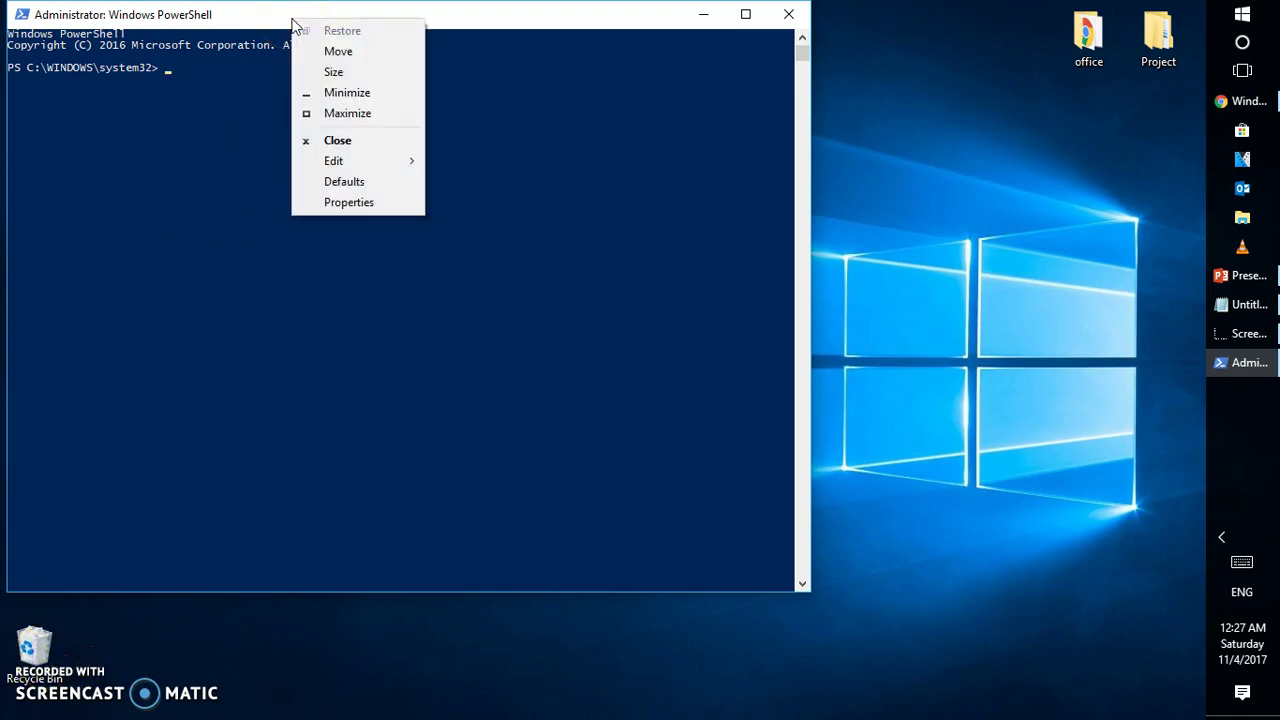
{"action": "mouse_move", "coordinate": [345, 170]}
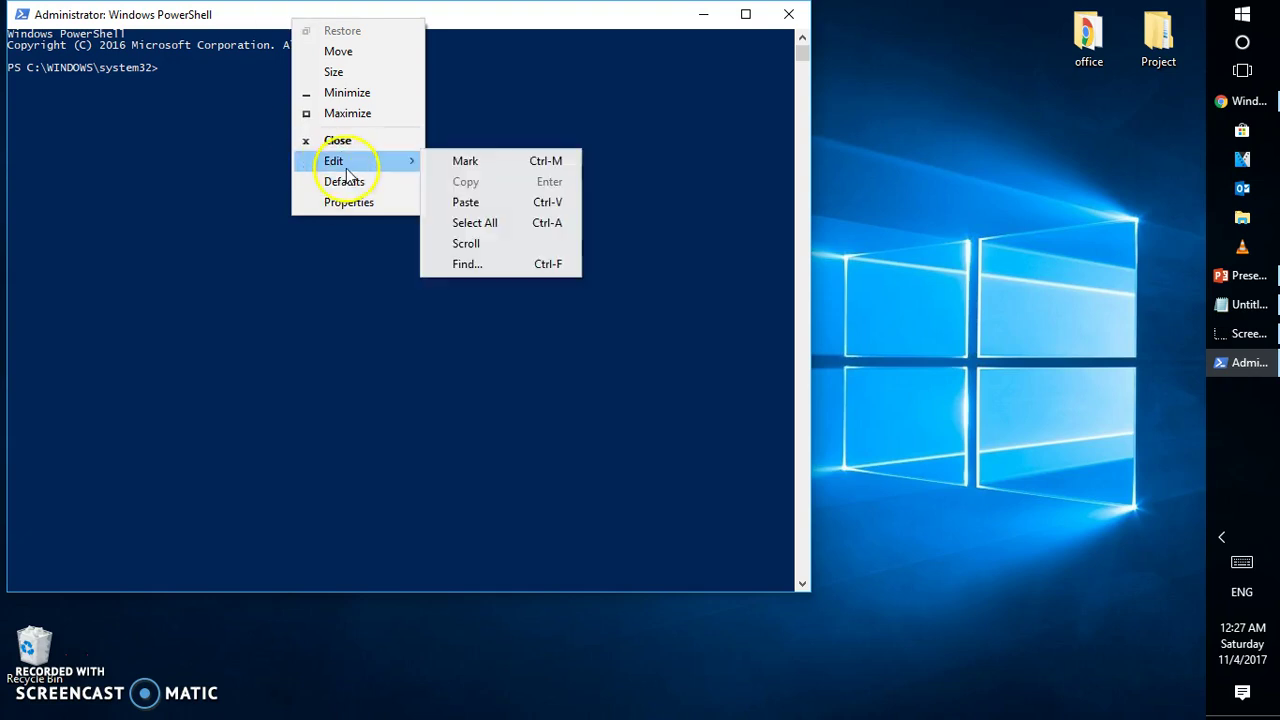
{"action": "left_click", "coordinate": [466, 202]}
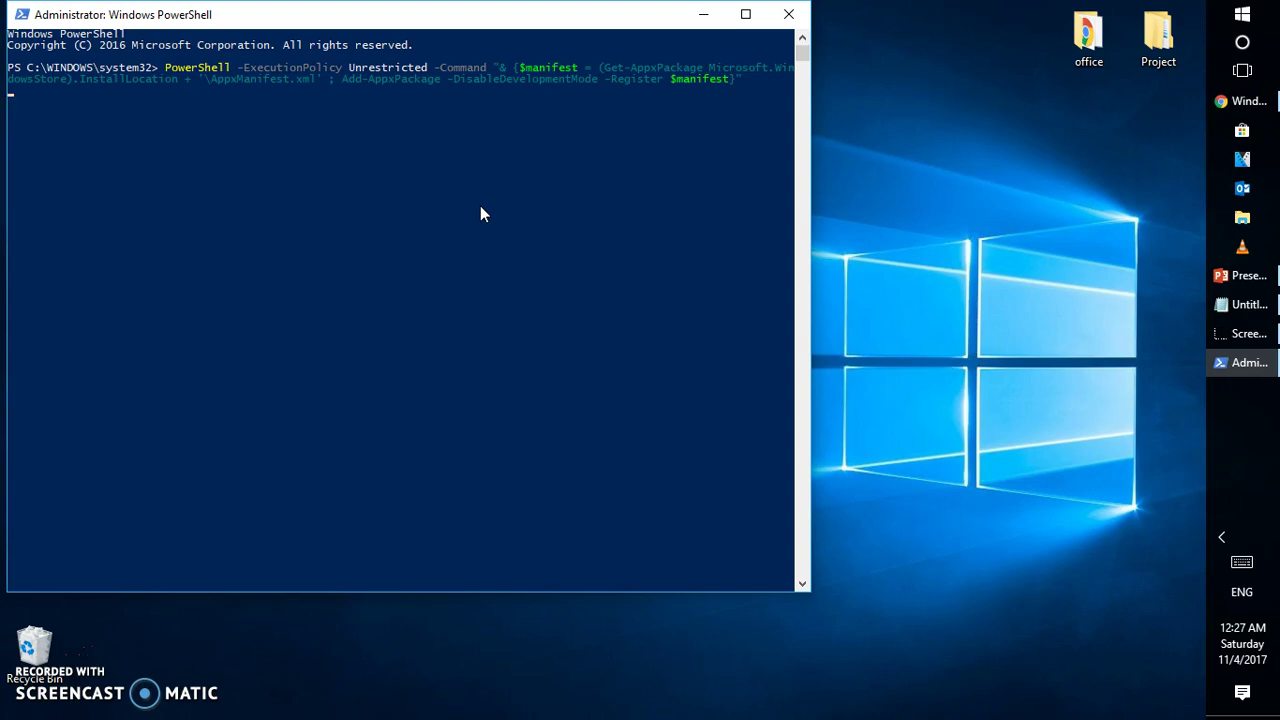
{"action": "key", "text": "Return"}
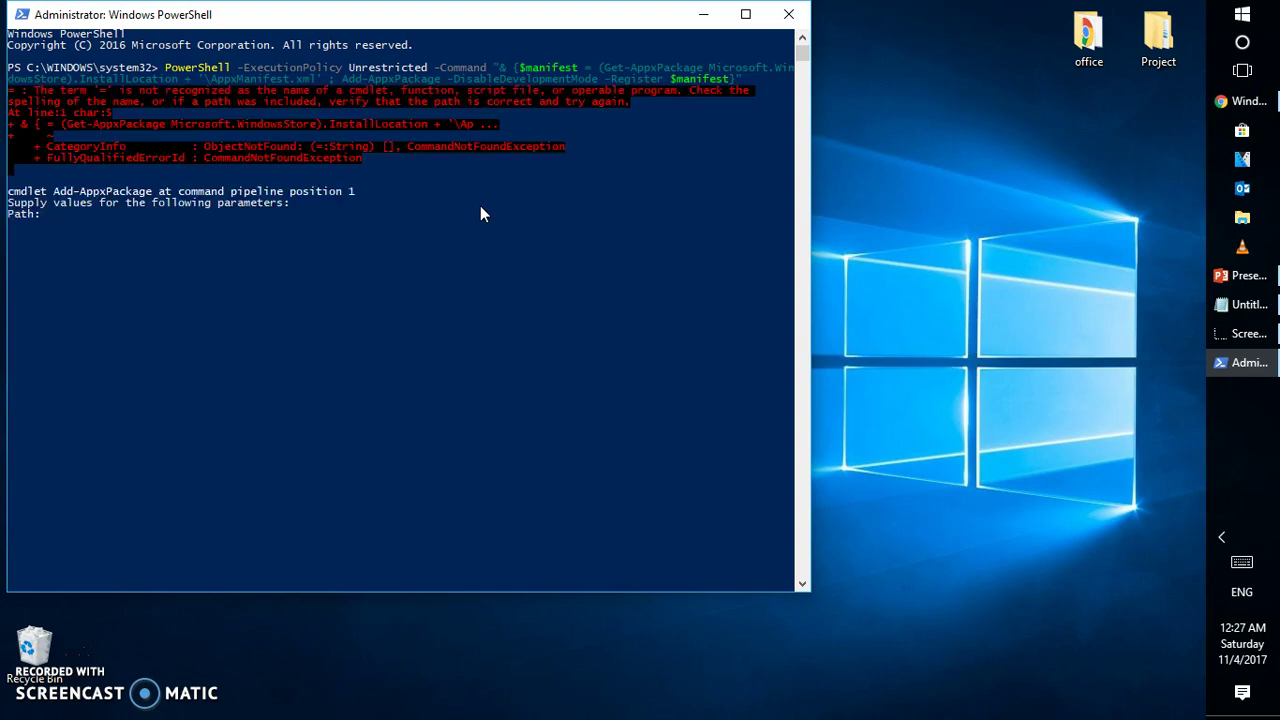
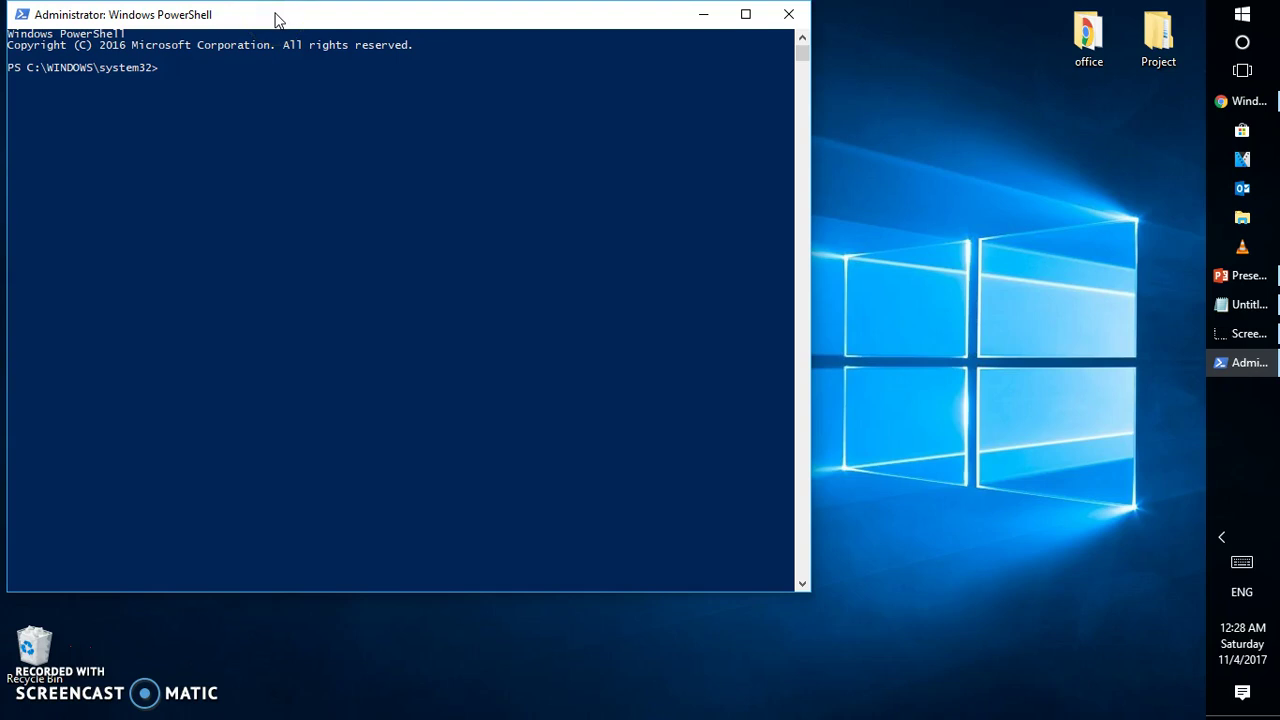
Paste and run ((Get-ChildItem "HKLM:SOFTWARE\Microsoft\Windows\CurrentVersion\Appx\AppxAllUserStore\InboxApplications") | Get-ItemProperty).Path | Add-AppxPackage -Register -DisableDevelopmentMode in the fresh console
{"action": "right_click", "coordinate": [276, 15]}
{"action": "mouse_move", "coordinate": [360, 164]}
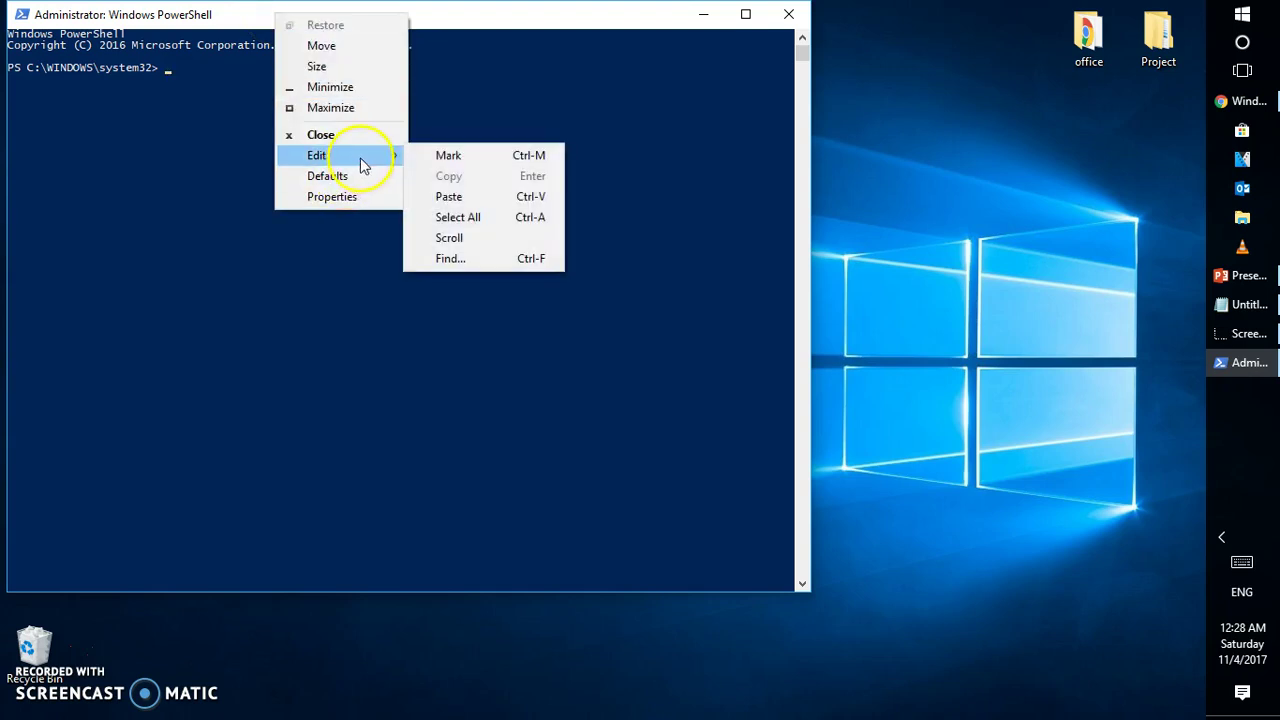
{"action": "left_click", "coordinate": [456, 203]}
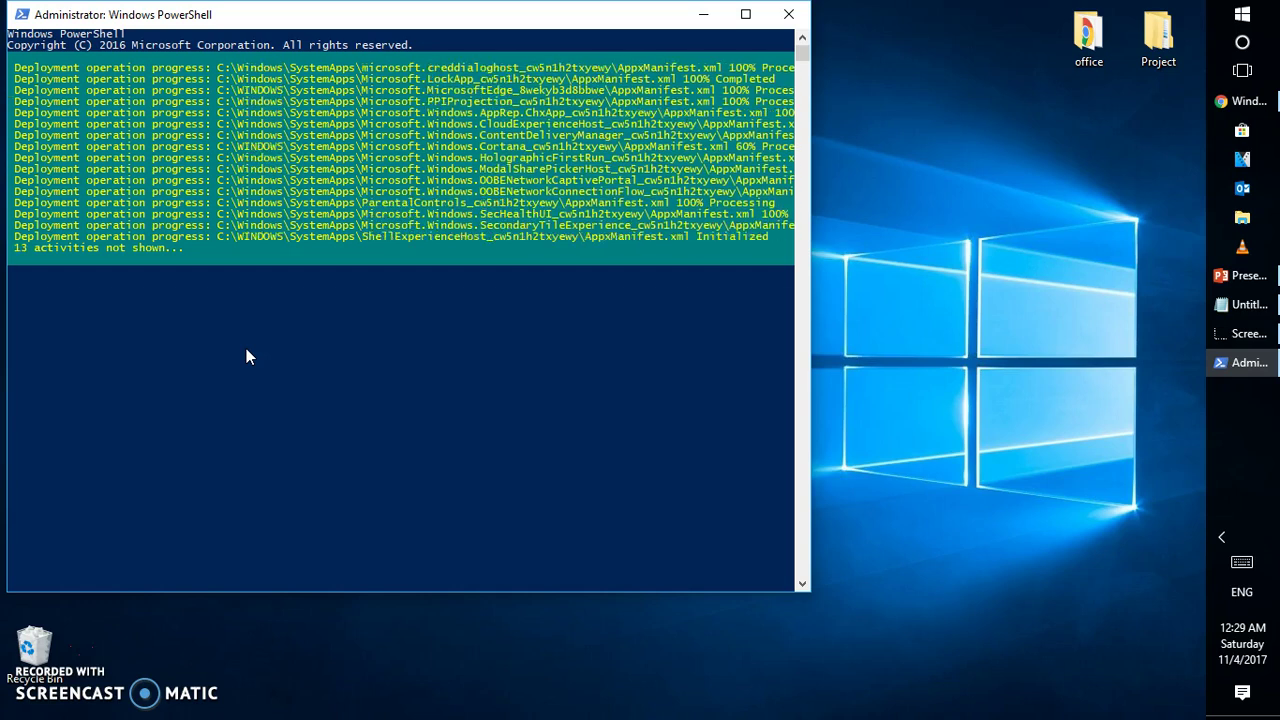
{"action": "left_click", "coordinate": [20, 650]}
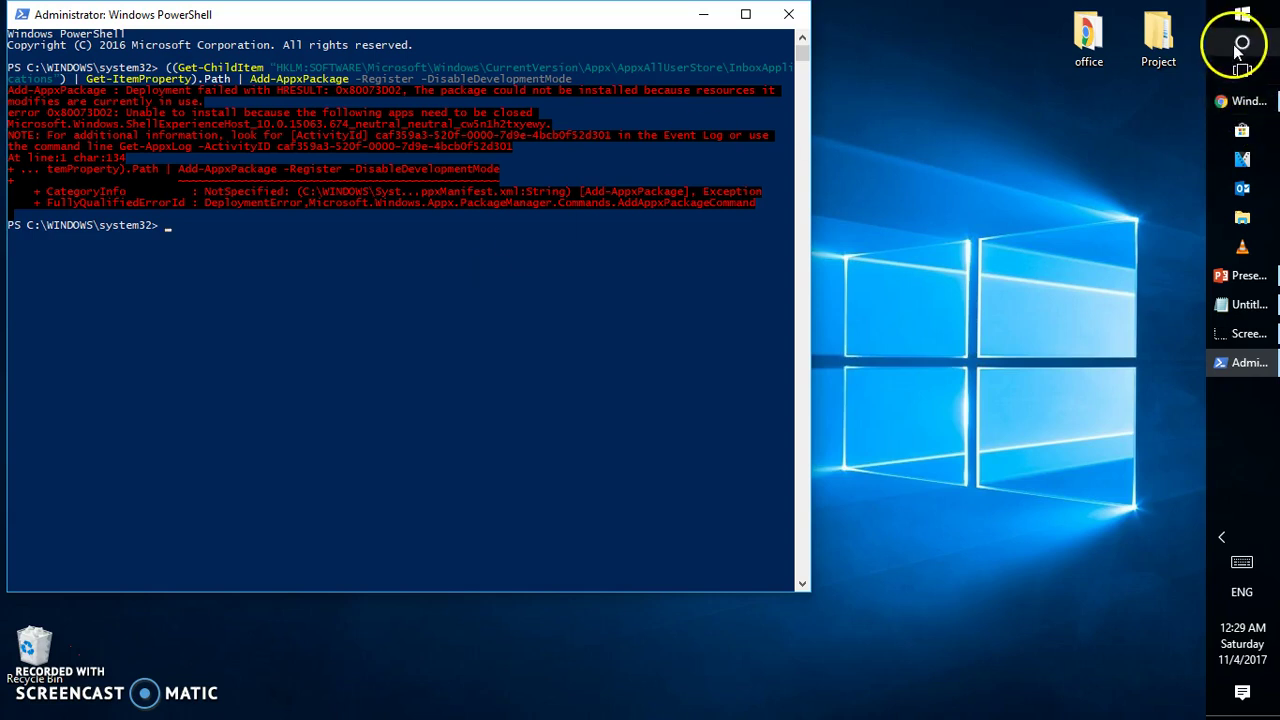
Open Microsoft Store to check whether it loads, then close both the Store and the PowerShell console
{"action": "left_click", "coordinate": [1240, 133]}
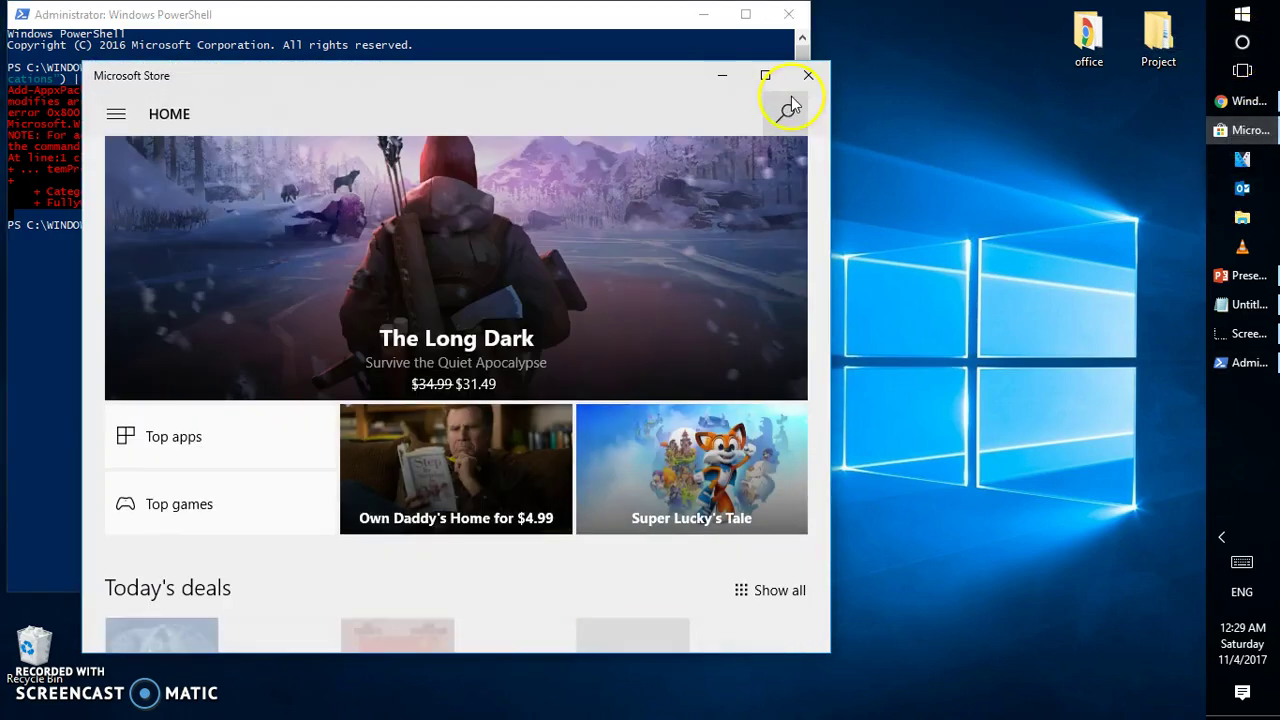
{"action": "left_click", "coordinate": [804, 85]}
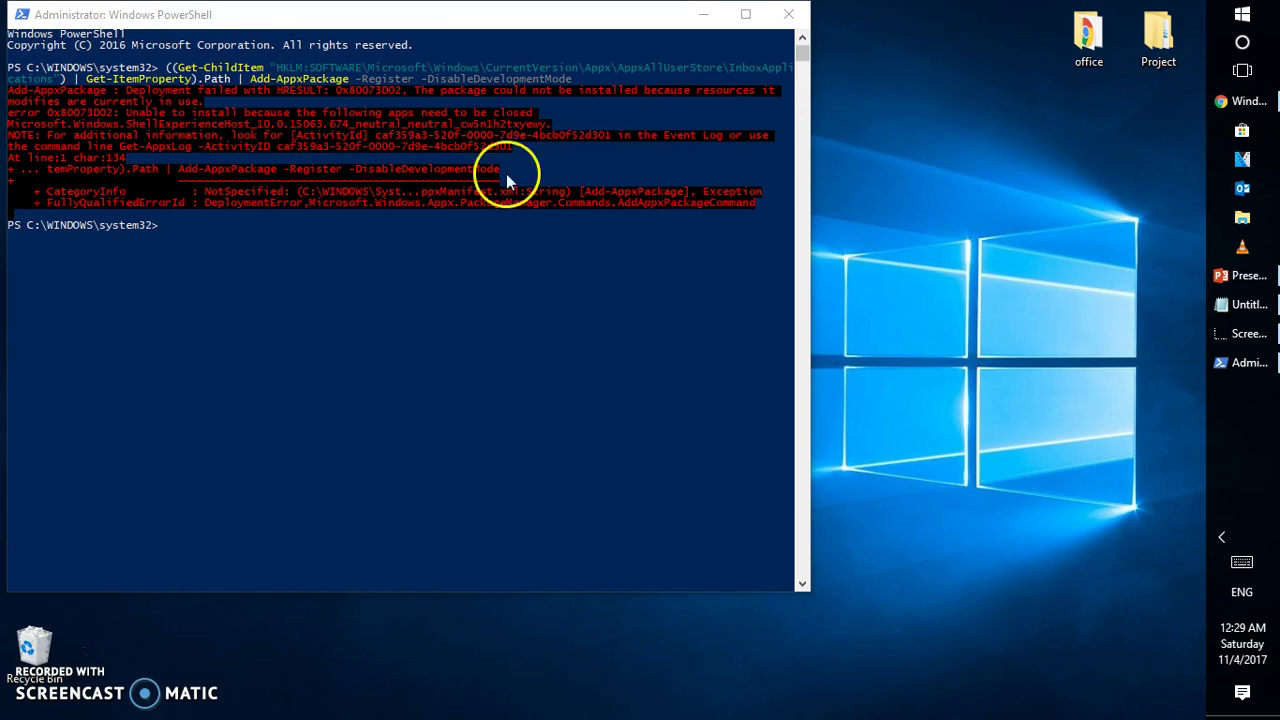
{"action": "left_click", "coordinate": [789, 15]}
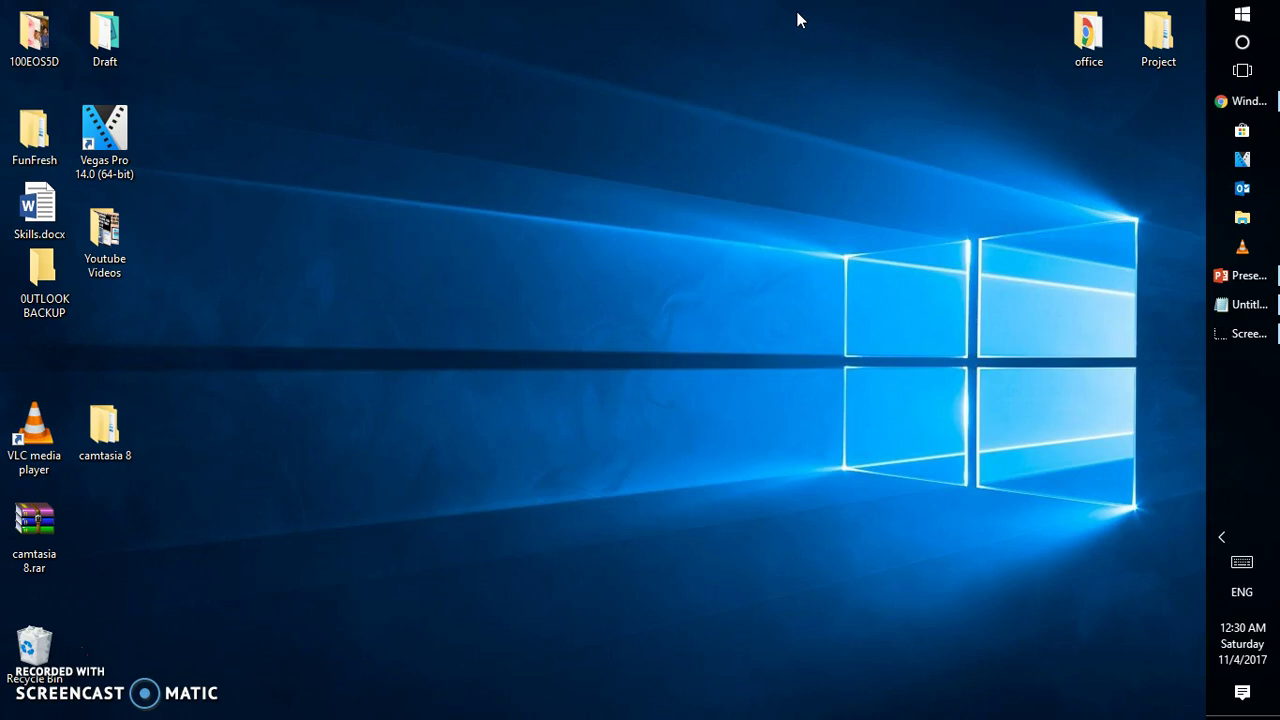
Search Windows for "troubleshoot" and open the Troubleshoot system settings
{"action": "left_click", "coordinate": [1254, 50]}
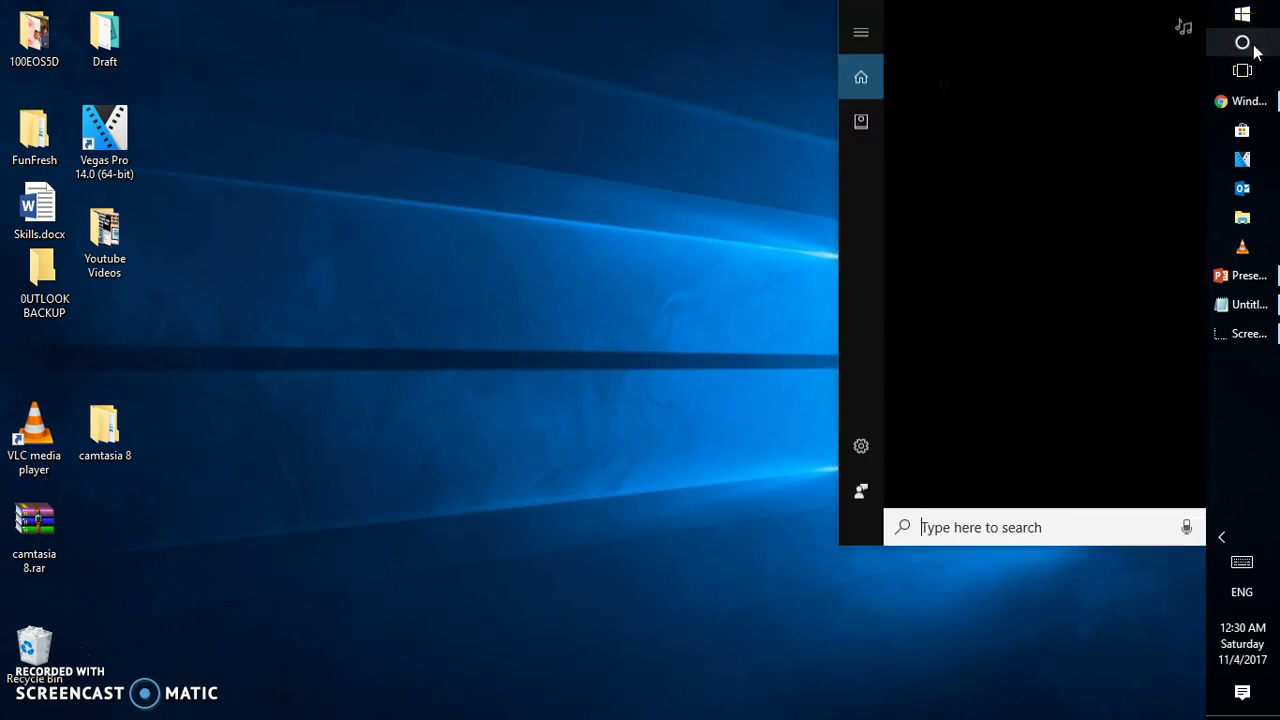
{"action": "left_click", "coordinate": [986, 543]}
{"action": "type", "text": "troul"}
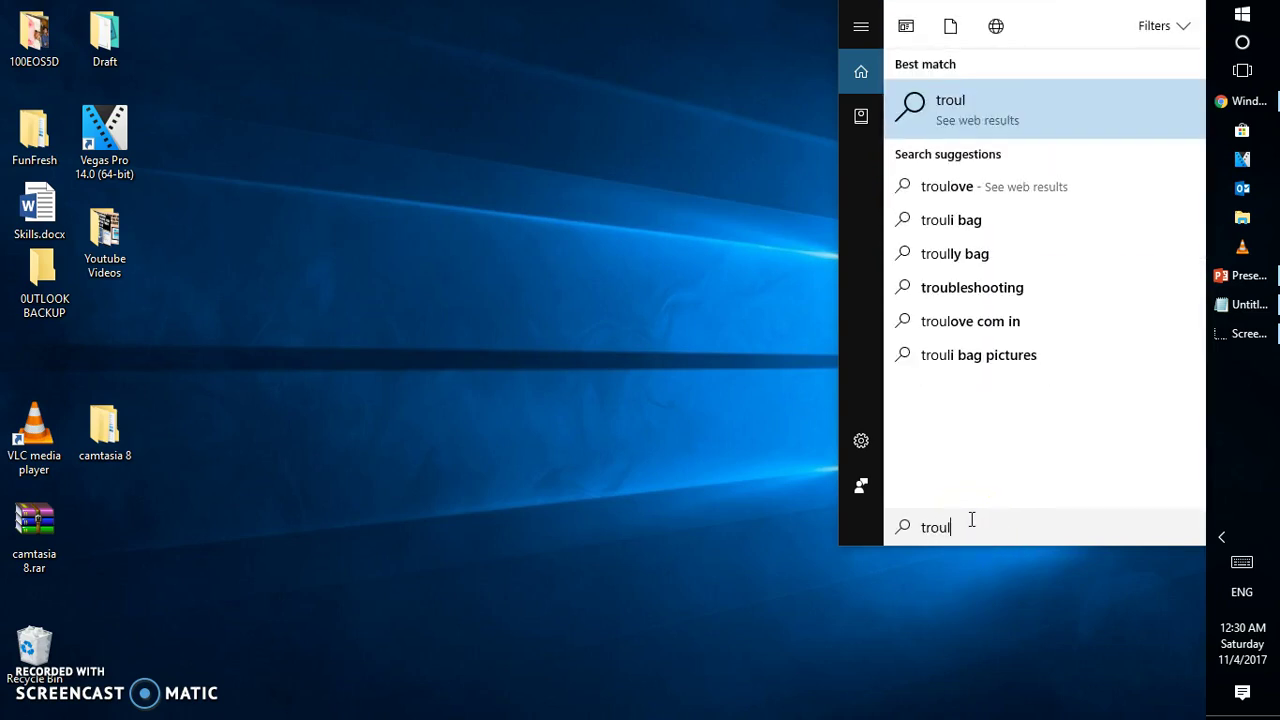
{"action": "key", "text": "BackSpace"}
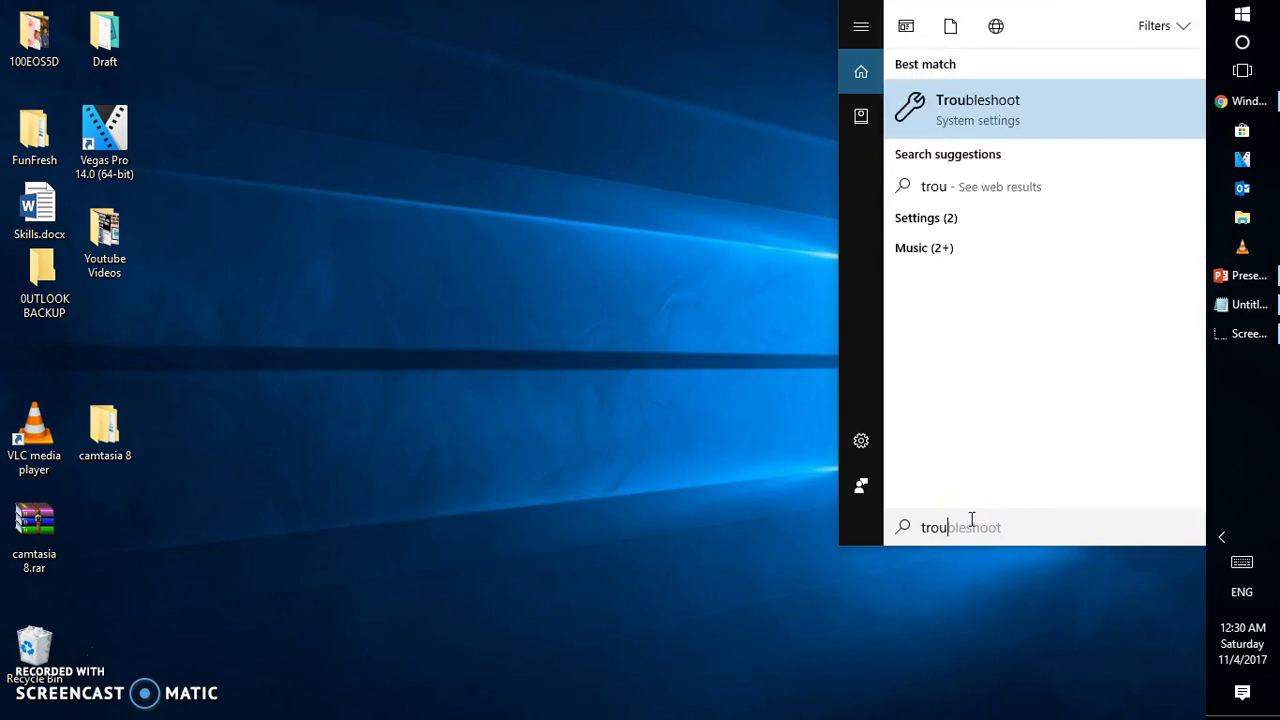
{"action": "type", "text": "blesh"}
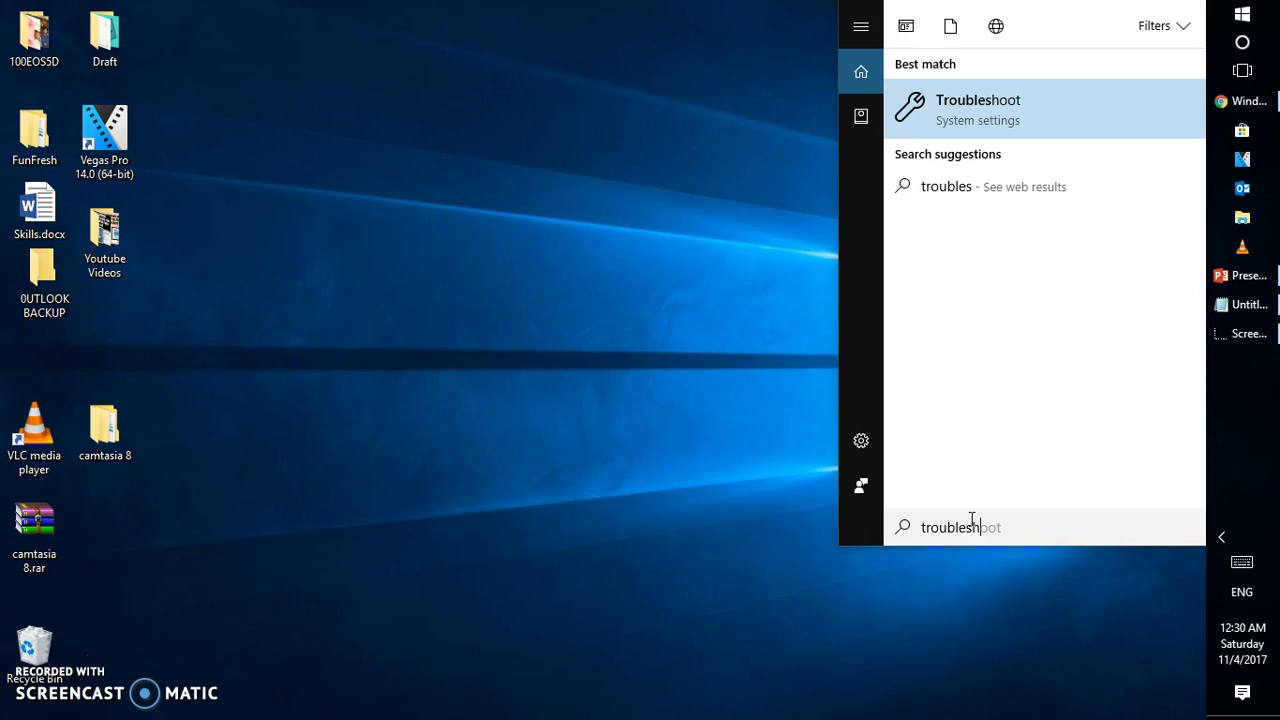
{"action": "type", "text": "oot"}
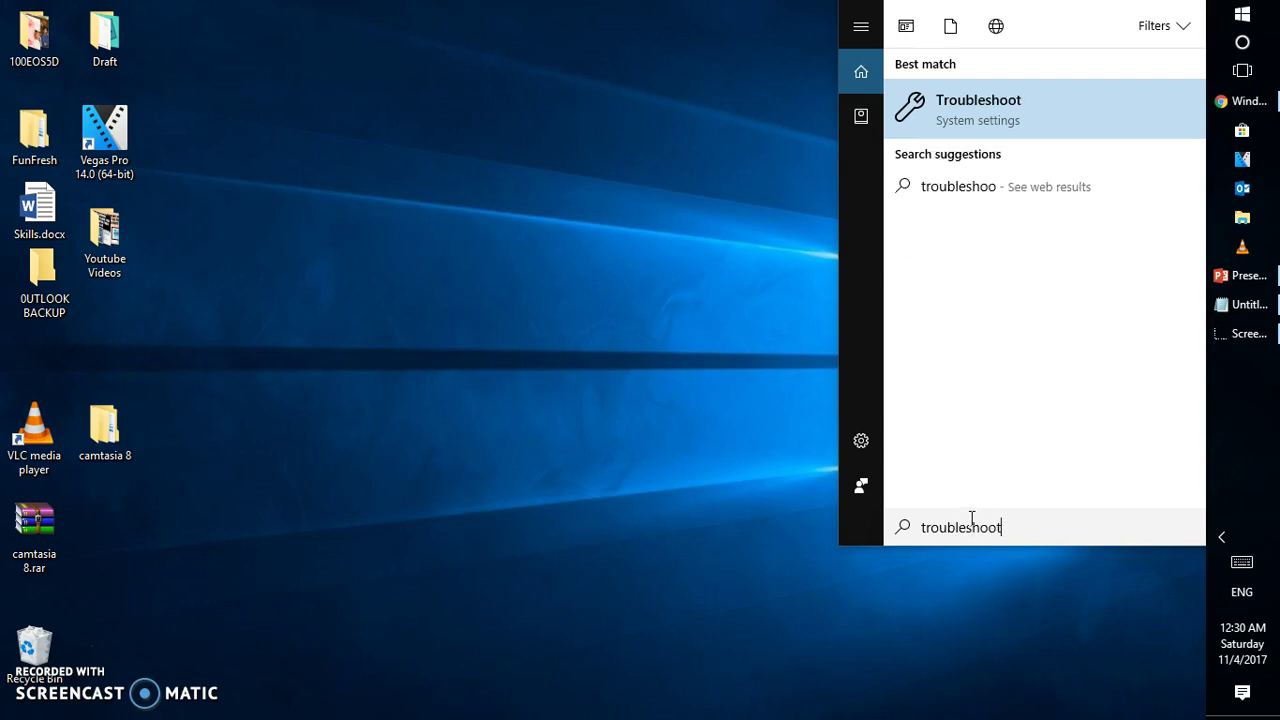
{"action": "left_click", "coordinate": [1000, 101]}
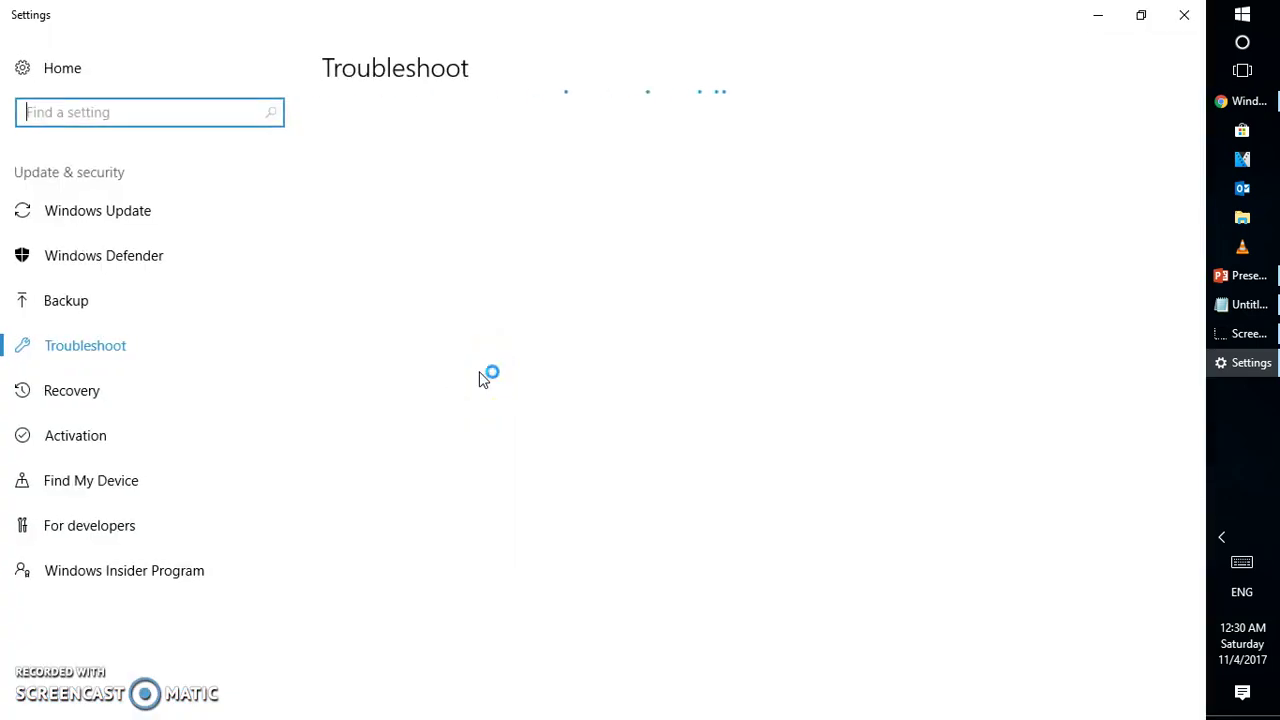
Run the Windows Store Apps troubleshooter from the Troubleshoot settings
{"action": "left_click_drag", "start_coordinate": [1198, 184], "coordinate": [1157, 573]}
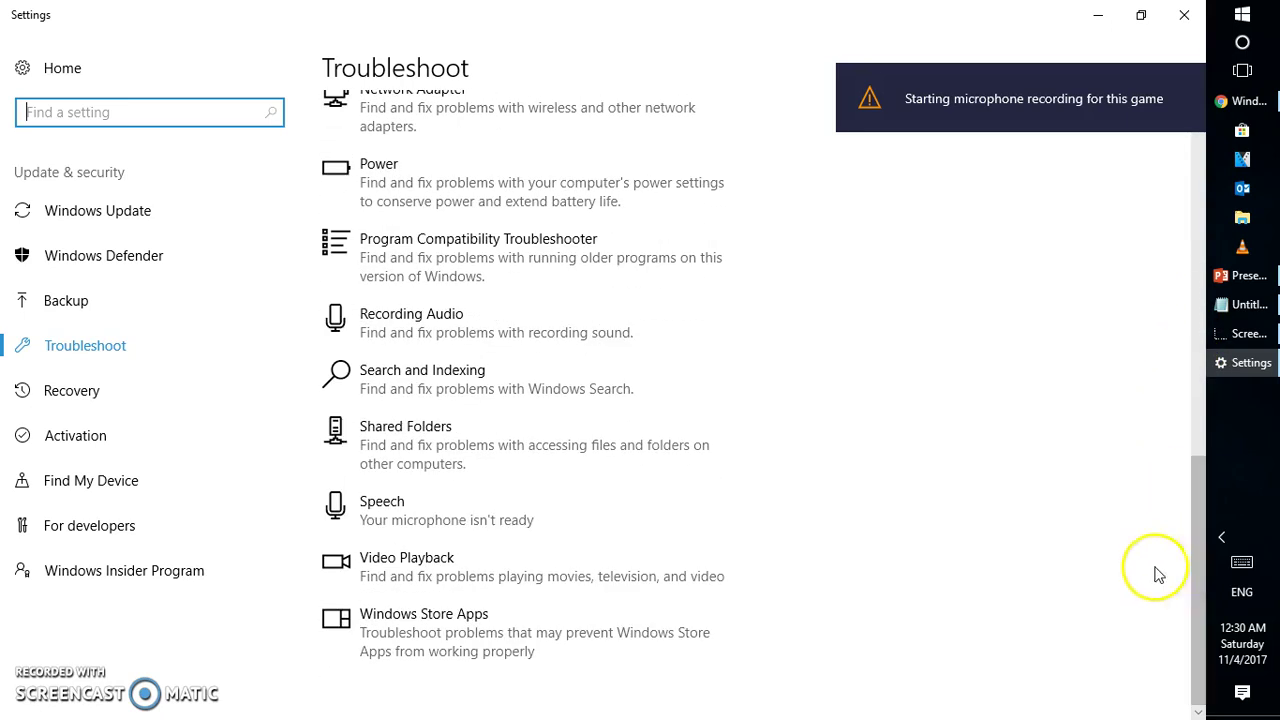
{"action": "left_click", "coordinate": [443, 634]}
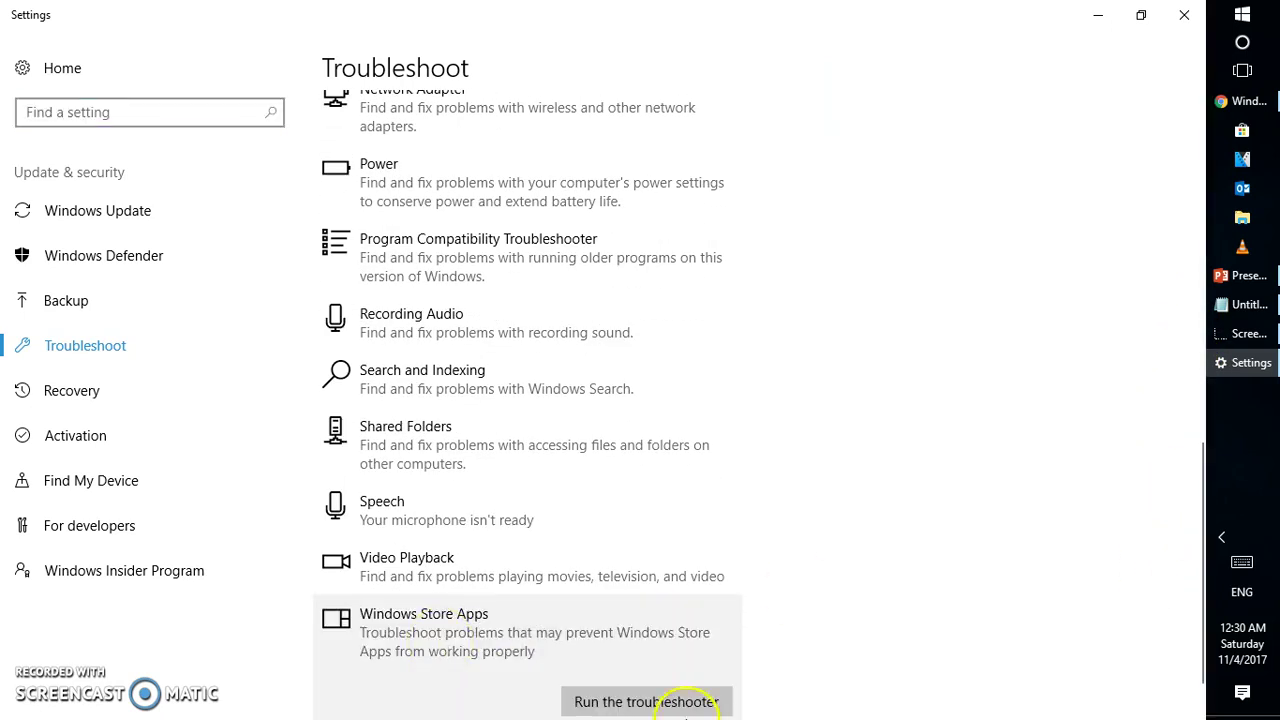
{"action": "left_click", "coordinate": [686, 704]}
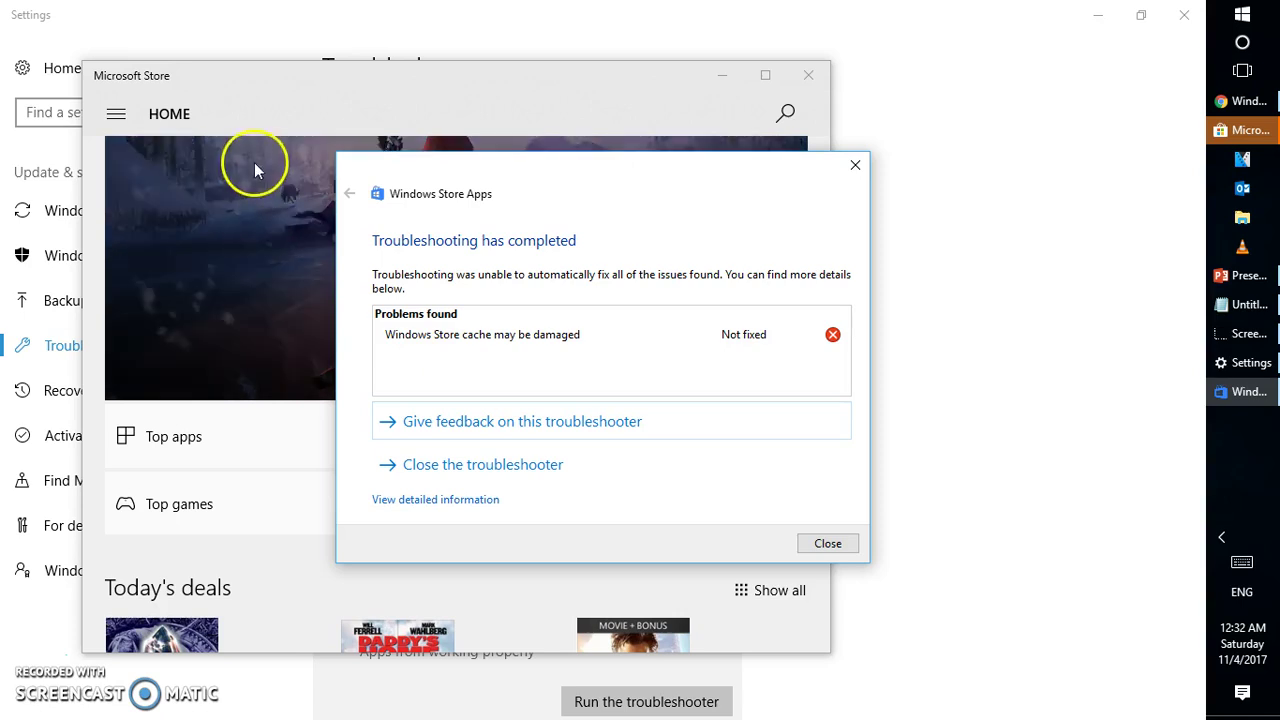
Close the finished Windows Store Apps troubleshooter and maximize the Microsoft Store window
{"action": "left_click", "coordinate": [833, 548]}
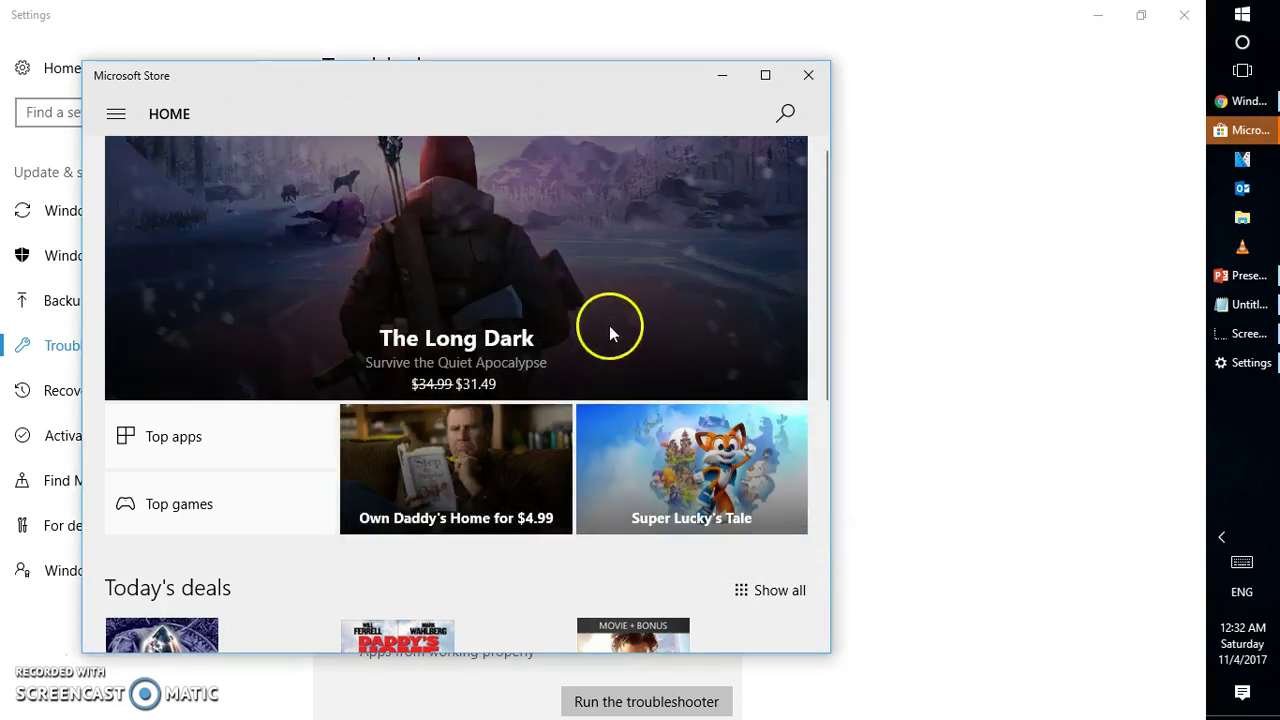
{"action": "left_click", "coordinate": [768, 80]}
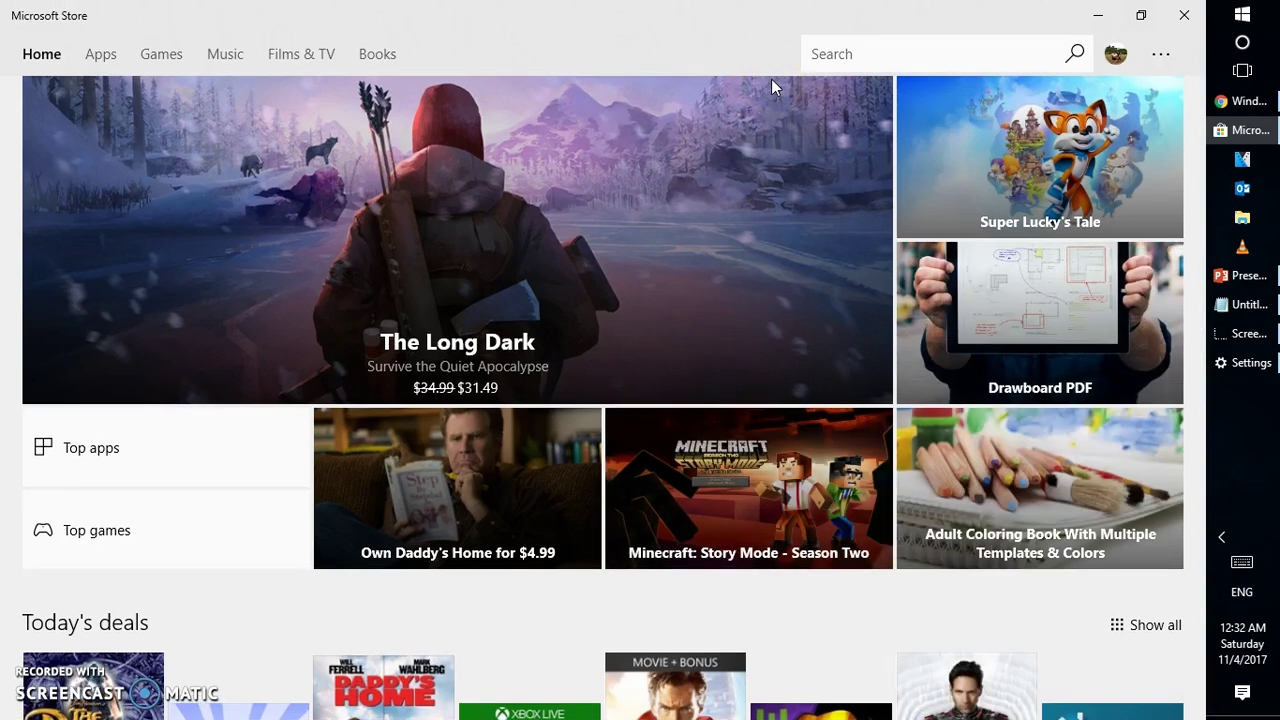